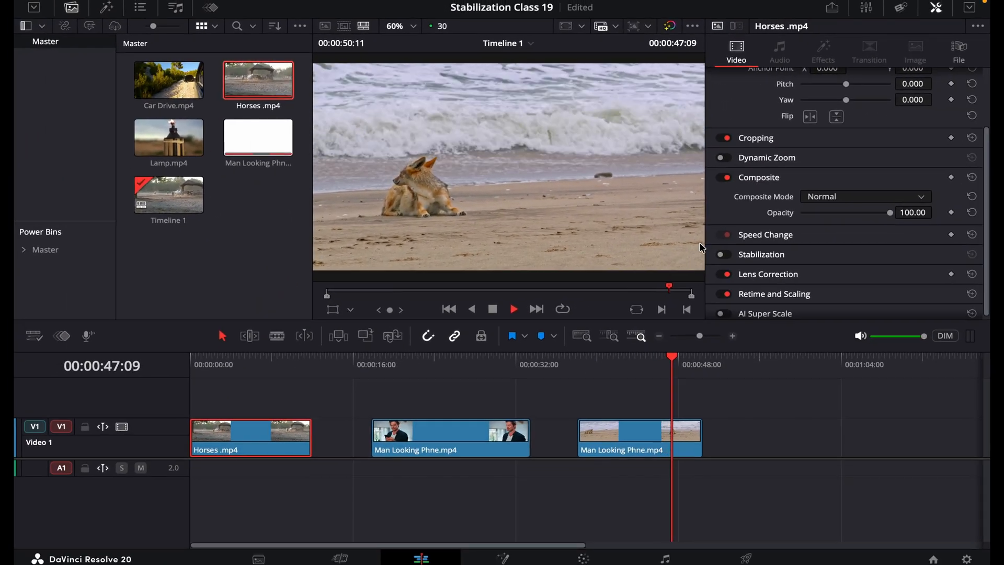
Step: Play the Horses clip from the start of the timeline to examine the original camera movement
{"action": "left_click", "coordinate": [643, 364]}
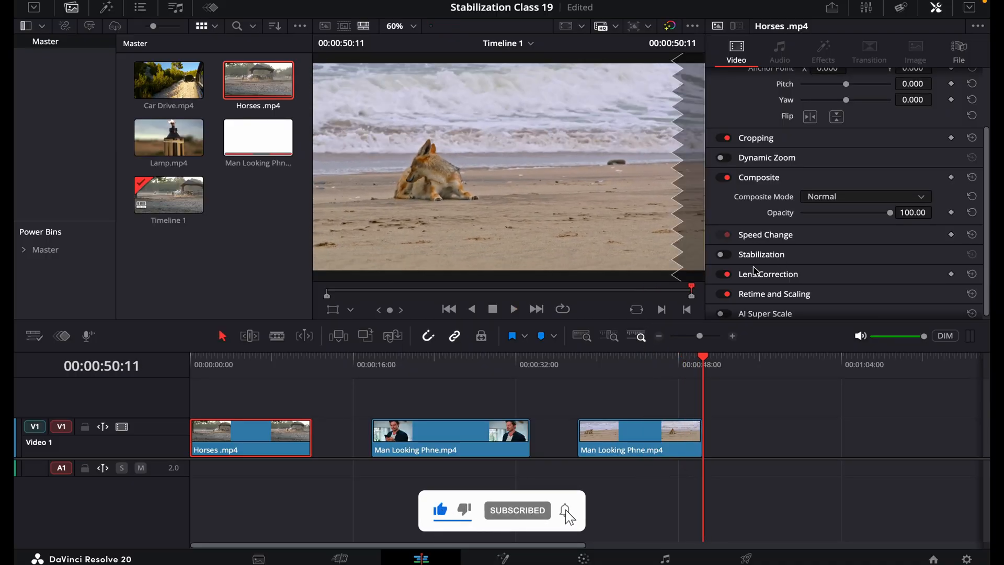
{"action": "left_click", "coordinate": [332, 423]}
{"action": "left_click", "coordinate": [323, 431]}
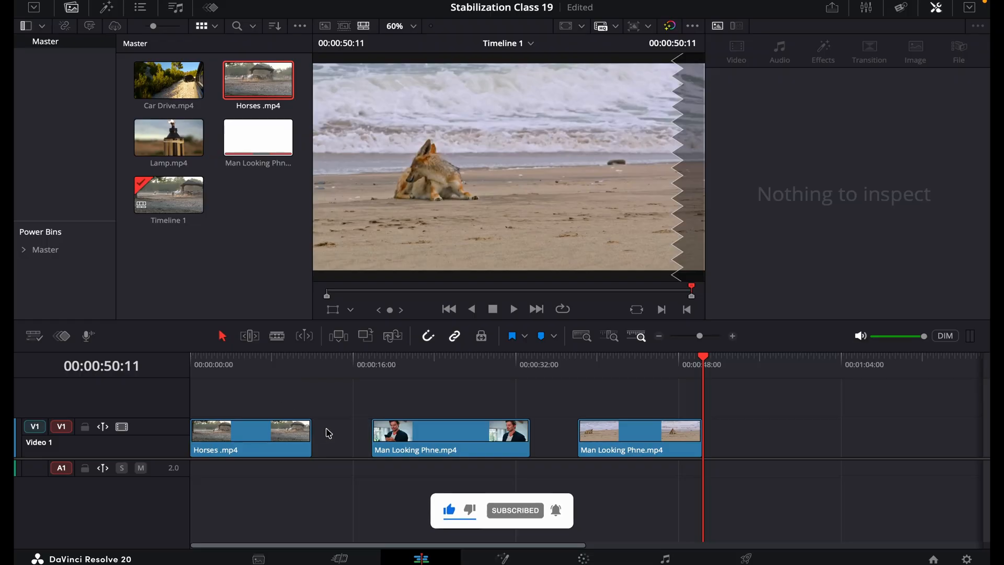
{"action": "left_click_drag", "start_coordinate": [222, 361], "coordinate": [189, 353]}
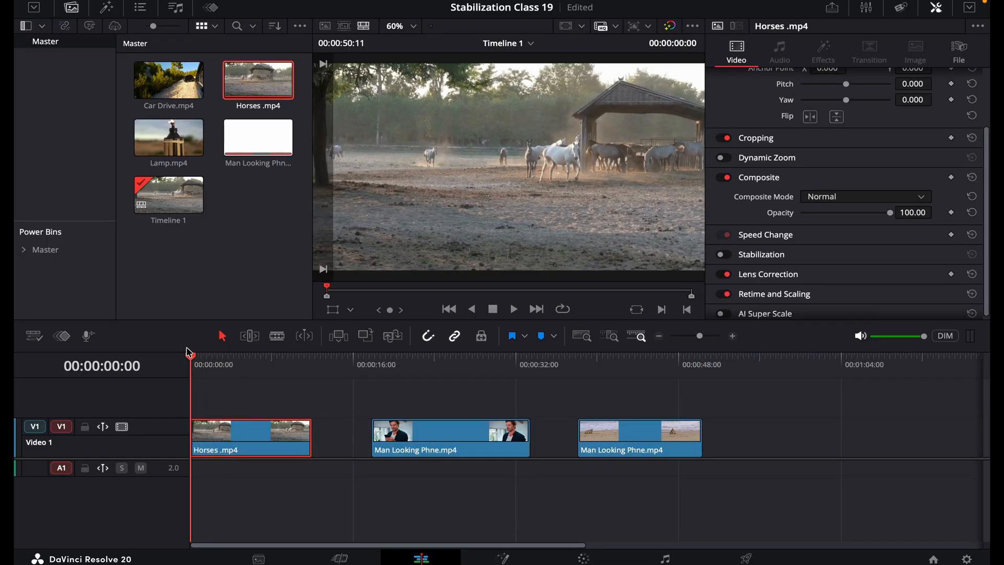
{"action": "key", "text": "space"}
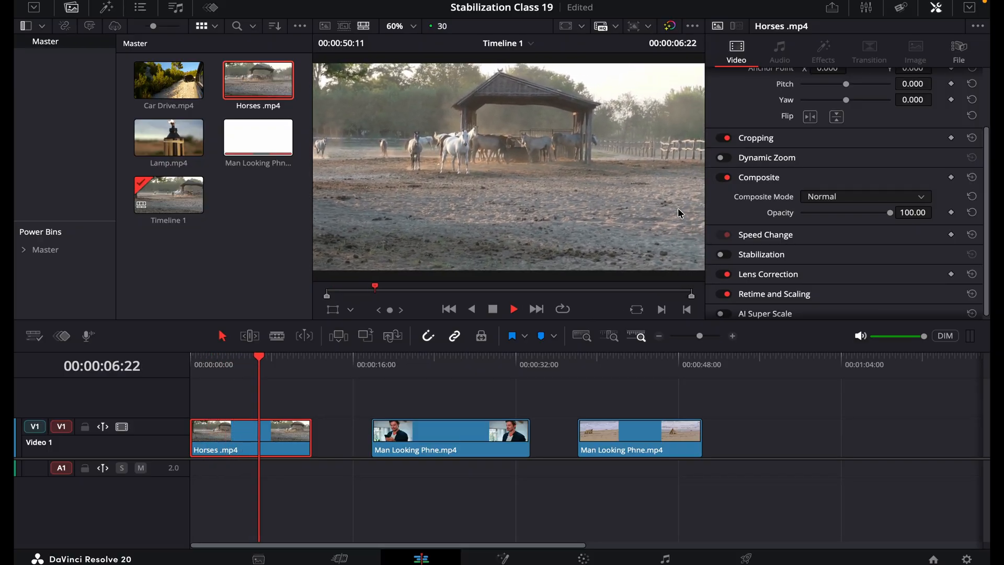
{"action": "left_click", "coordinate": [277, 364]}
{"action": "key", "text": "space"}
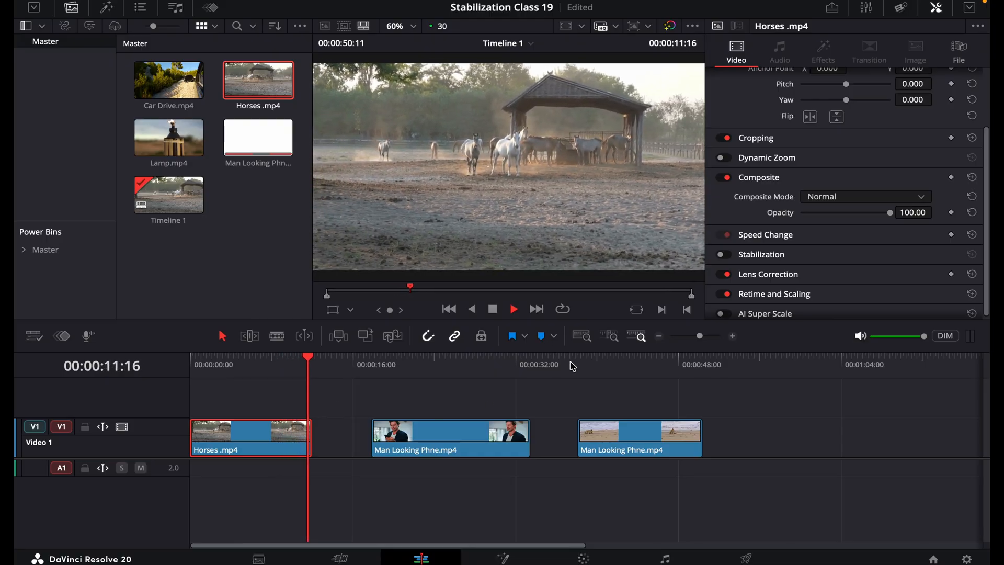
{"action": "key", "text": "space"}
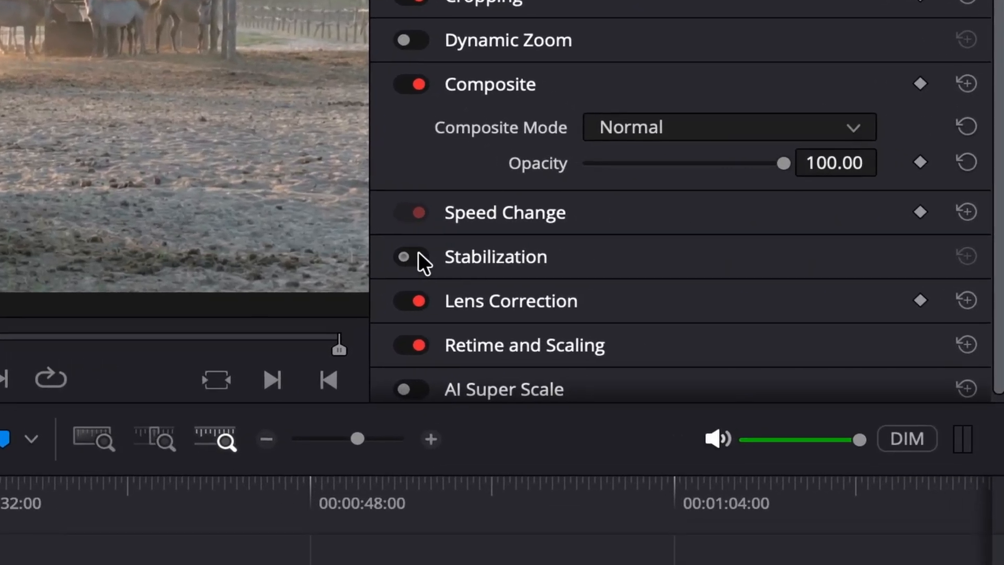
Step: Enable Stabilization for the Horses clip, expand its settings and keep the mode at Perspective
{"action": "left_click", "coordinate": [725, 254]}
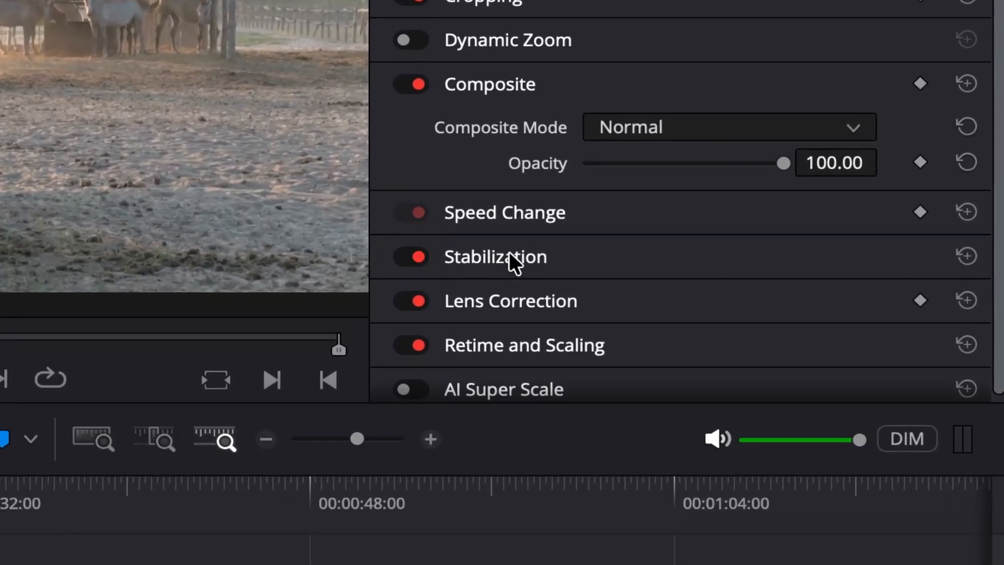
{"action": "left_click", "coordinate": [765, 255]}
{"action": "scroll", "coordinate": [495, 319], "scroll_direction": "down", "scroll_amount": 4}
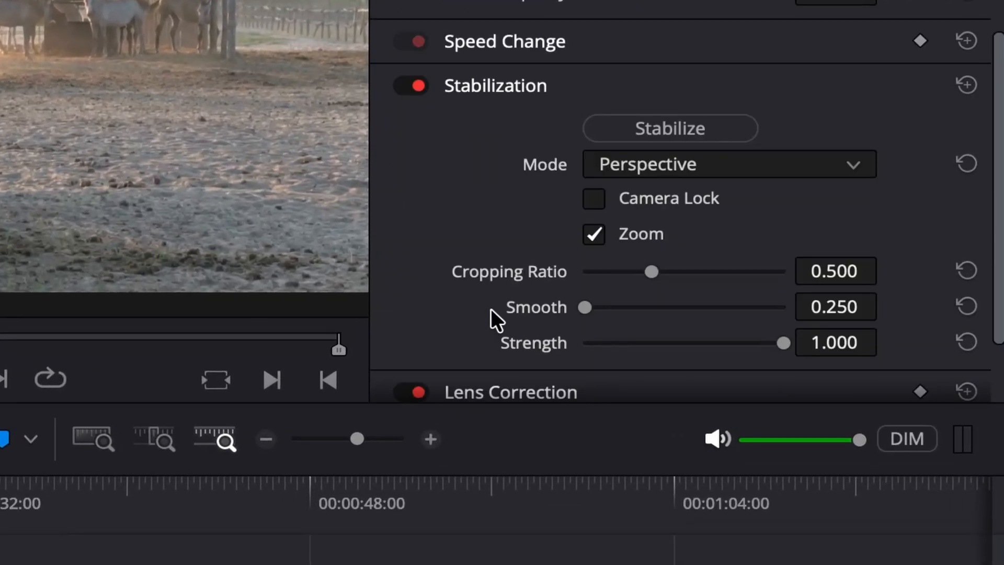
{"action": "left_click", "coordinate": [771, 168]}
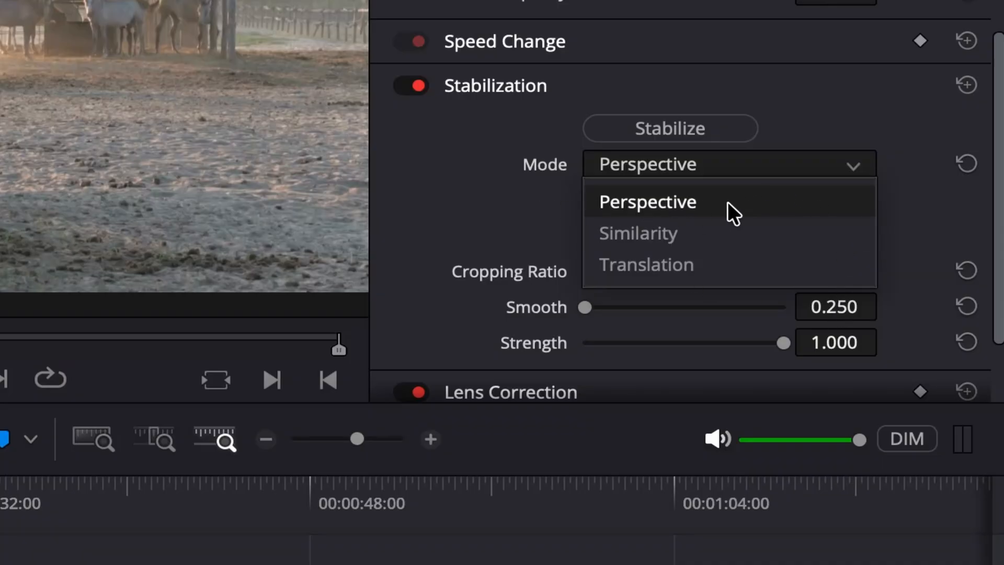
{"action": "left_click", "coordinate": [517, 201]}
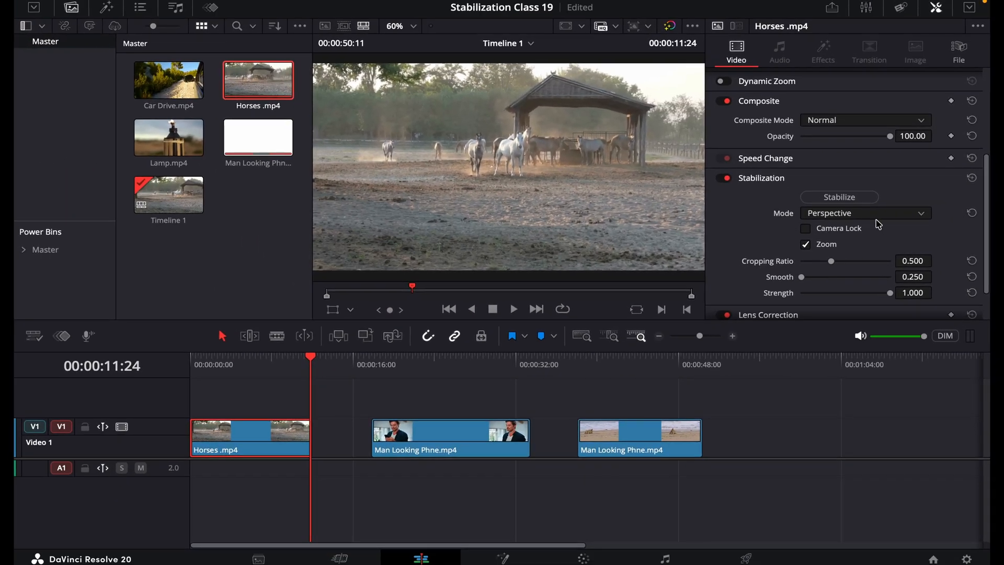
{"action": "left_click", "coordinate": [879, 215]}
{"action": "left_click", "coordinate": [811, 224]}
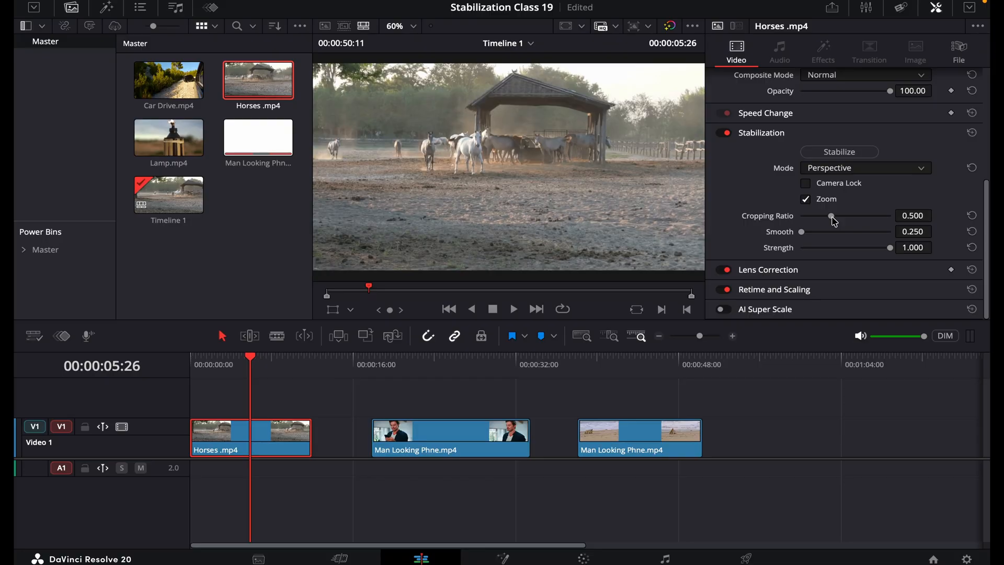
Step: Try stabilization Cropping Ratios of 1.000 and 0.250, and settle the ratio at about 0.496
{"action": "left_click_drag", "start_coordinate": [832, 218], "coordinate": [883, 215]}
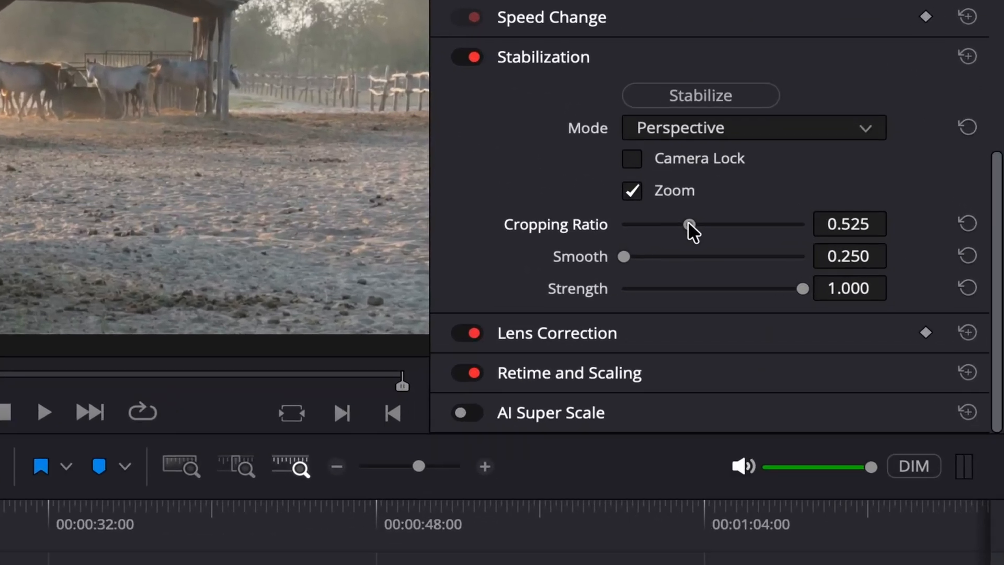
{"action": "left_click_drag", "start_coordinate": [768, 233], "coordinate": [801, 234]}
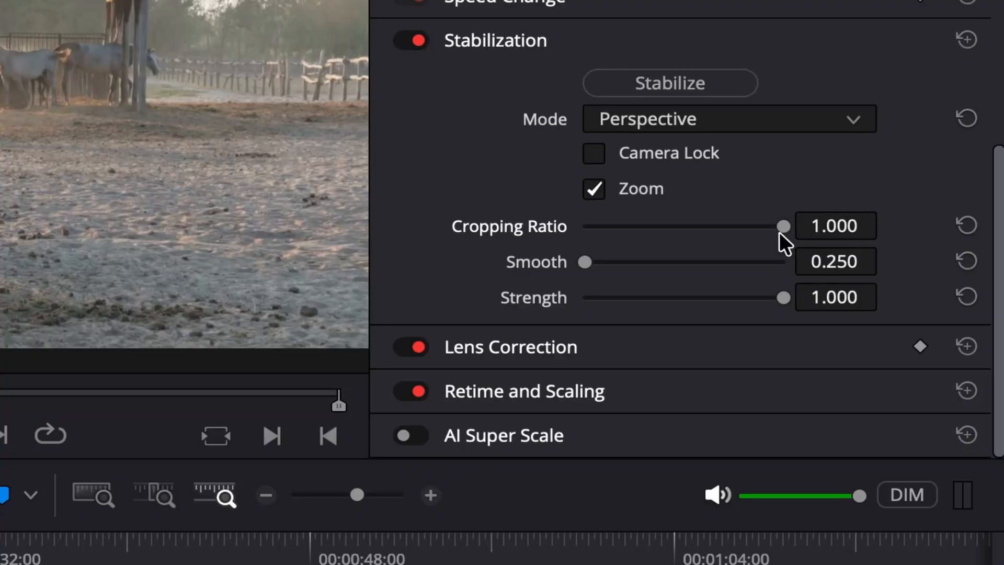
{"action": "left_click_drag", "start_coordinate": [782, 231], "coordinate": [583, 230]}
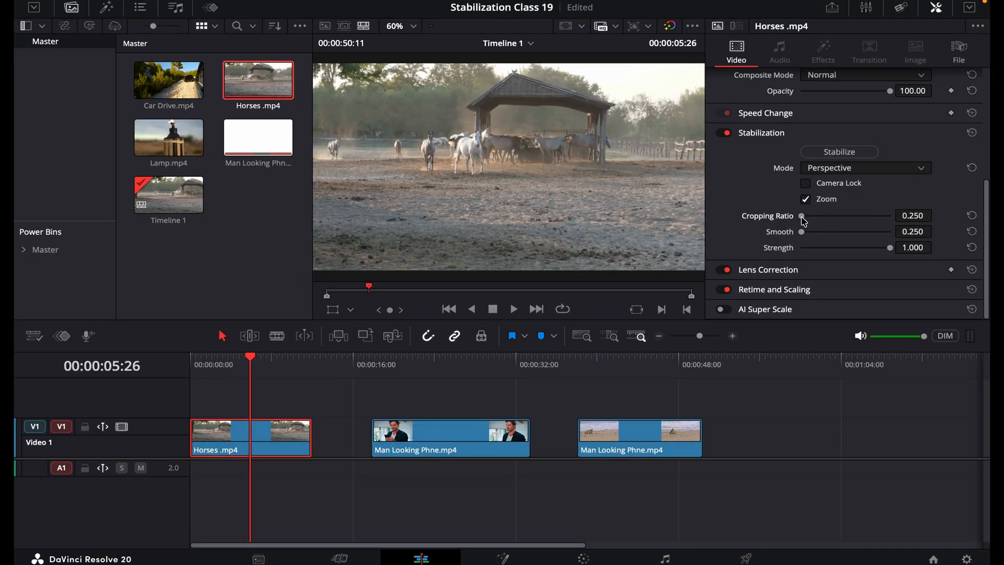
{"action": "left_click_drag", "start_coordinate": [804, 219], "coordinate": [904, 220]}
{"action": "left_click_drag", "start_coordinate": [890, 215], "coordinate": [831, 218]}
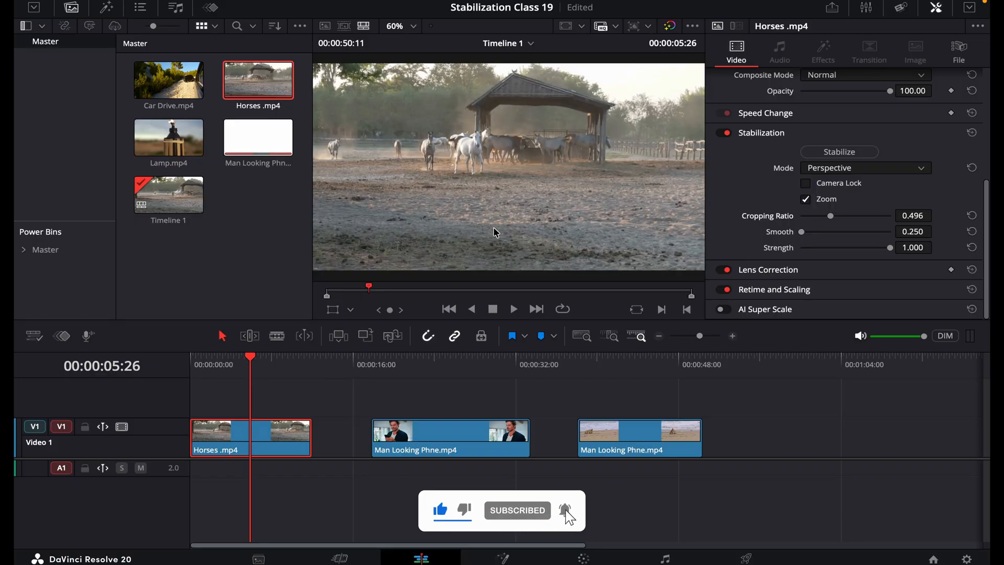
Step: Set the stabilization Smooth value of the Horses clip to about 0.307
{"action": "left_click", "coordinate": [413, 374]}
{"action": "left_click_drag", "start_coordinate": [413, 374], "coordinate": [468, 374]}
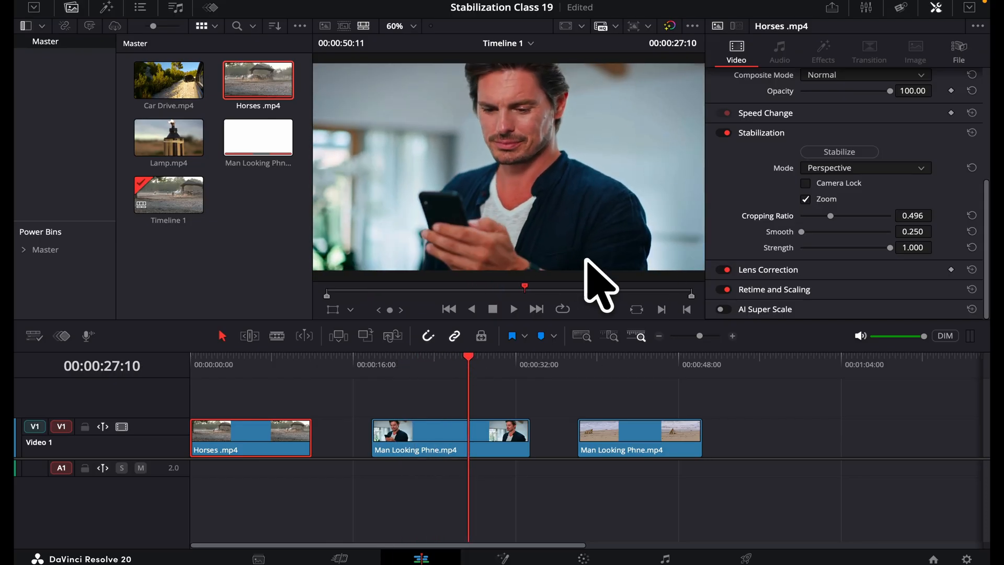
{"action": "left_click", "coordinate": [256, 361]}
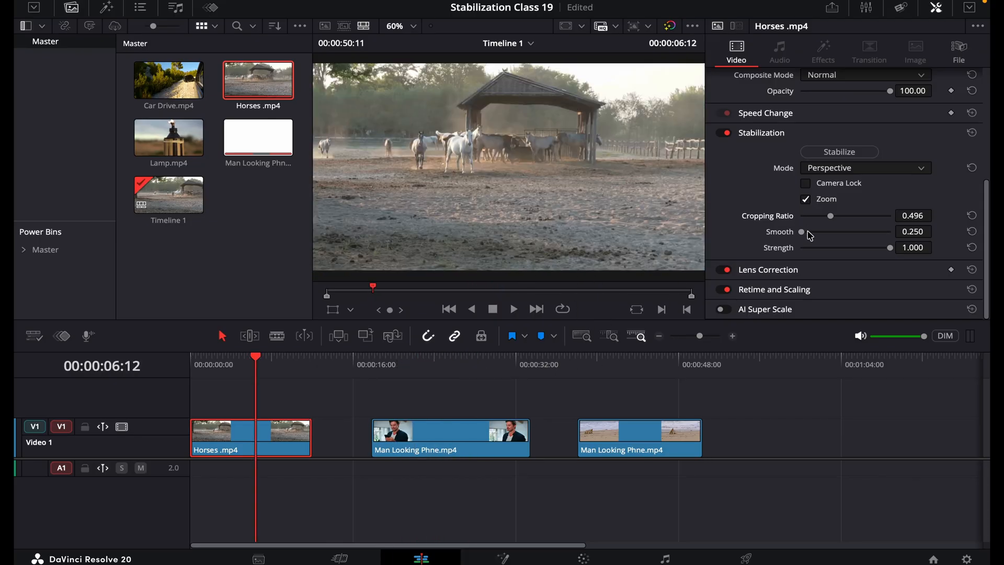
{"action": "mouse_move", "coordinate": [808, 233]}
{"action": "left_mouse_down"}
{"action": "mouse_move", "coordinate": [838, 232]}
{"action": "mouse_move", "coordinate": [819, 232]}
{"action": "left_mouse_up"}
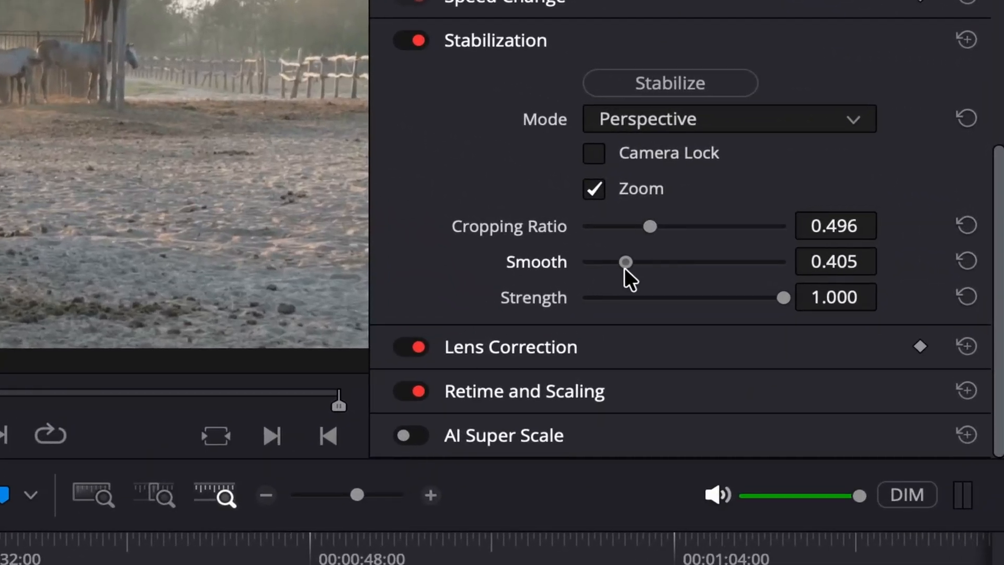
{"action": "left_click_drag", "start_coordinate": [625, 262], "coordinate": [574, 282]}
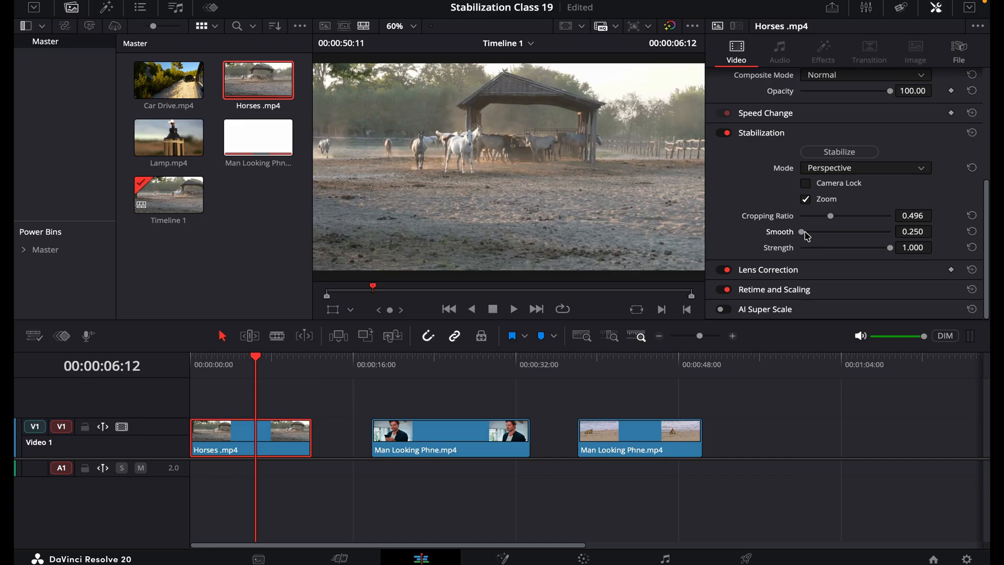
{"action": "mouse_move", "coordinate": [808, 236]}
{"action": "left_mouse_down"}
{"action": "mouse_move", "coordinate": [837, 237]}
{"action": "mouse_move", "coordinate": [810, 238]}
{"action": "left_mouse_up"}
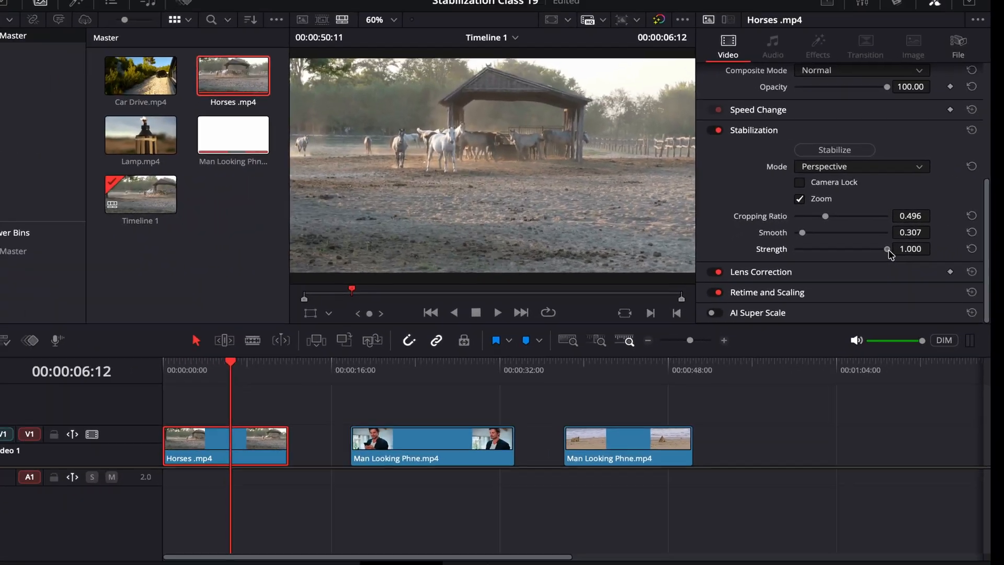
Step: Try lower stabilization Strength values and restore Strength to 1.000
{"action": "left_click_drag", "start_coordinate": [793, 293], "coordinate": [751, 311]}
{"action": "double_click", "coordinate": [868, 251]}
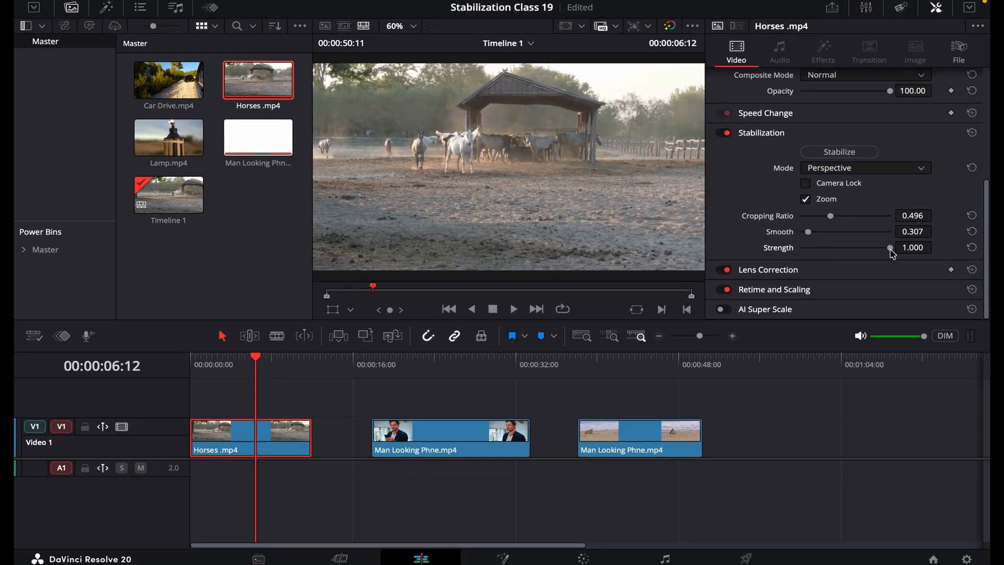
{"action": "left_click_drag", "start_coordinate": [890, 248], "coordinate": [860, 258]}
{"action": "double_click", "coordinate": [862, 250]}
Step: Play the Horses clip from the start to examine its motion before running the stabilization
{"action": "left_click", "coordinate": [256, 364]}
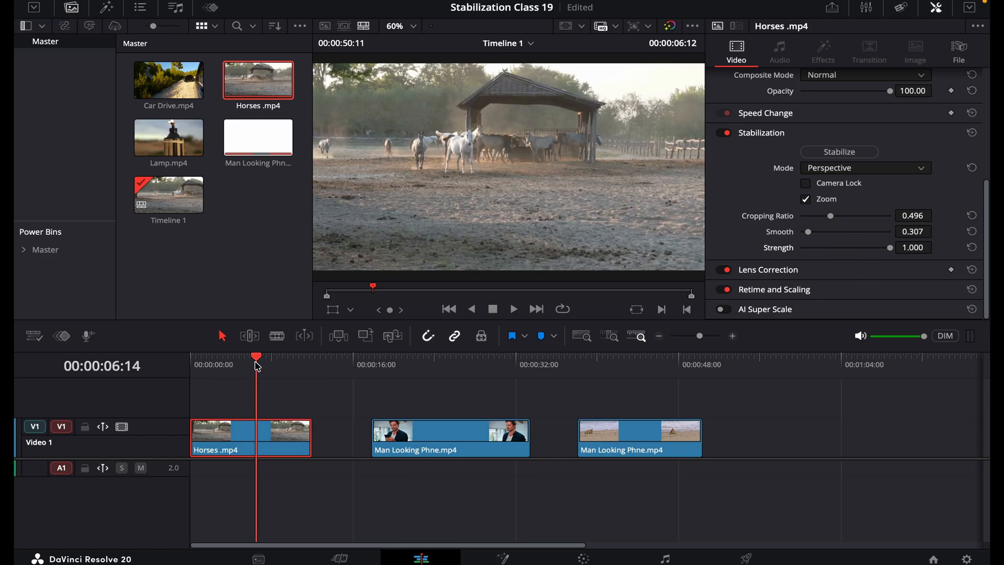
{"action": "left_click_drag", "start_coordinate": [257, 366], "coordinate": [179, 370]}
{"action": "key", "text": "space"}
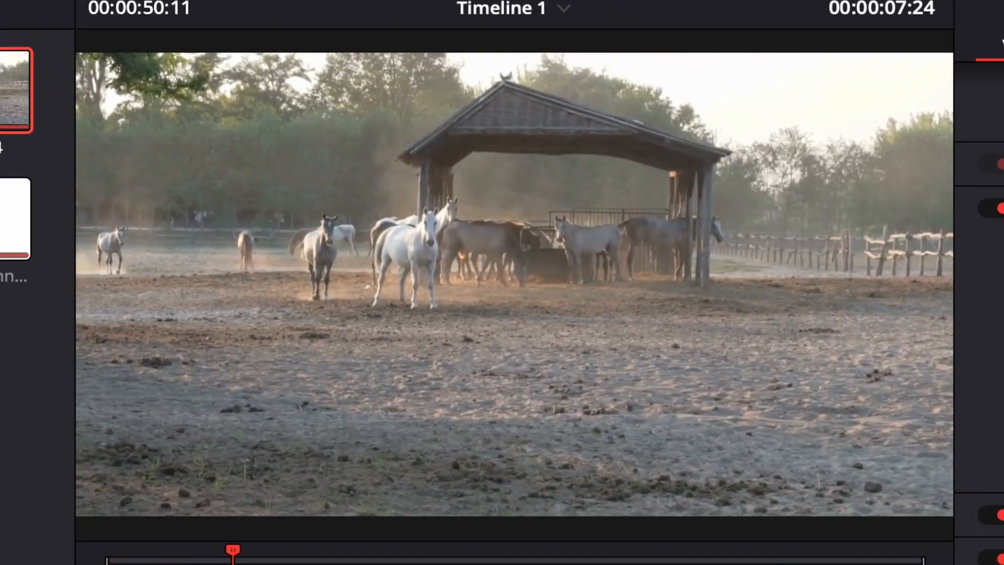
{"action": "key", "text": "space"}
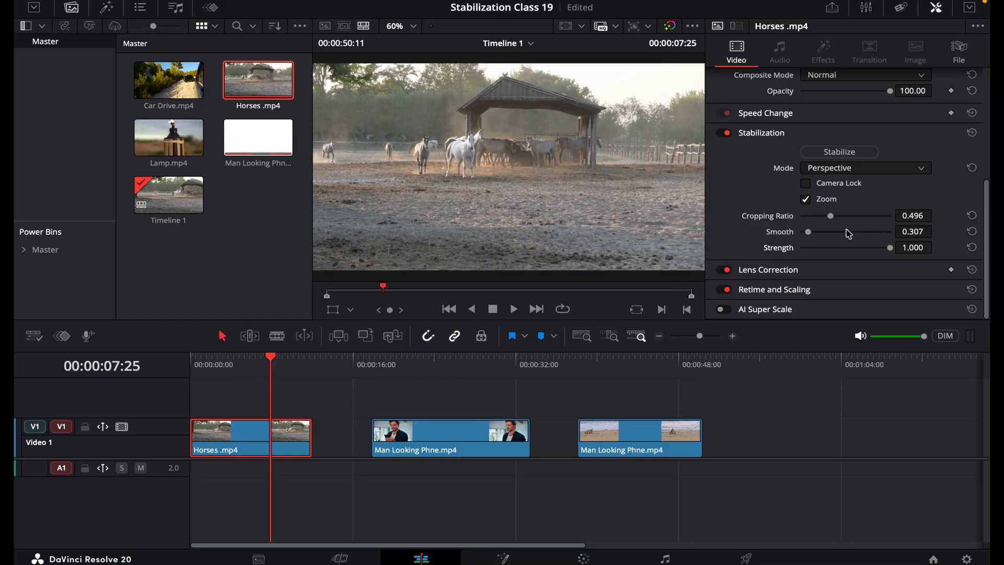
Step: Switch Stabilization off and on again for the Horses clip, and run Stabilize with the current settings
{"action": "left_click", "coordinate": [725, 133]}
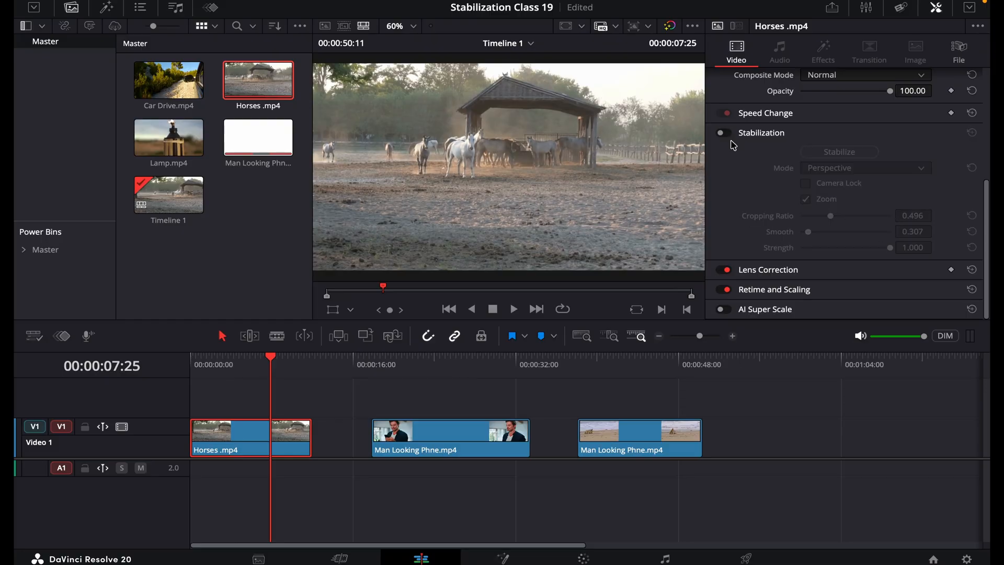
{"action": "left_click", "coordinate": [726, 133]}
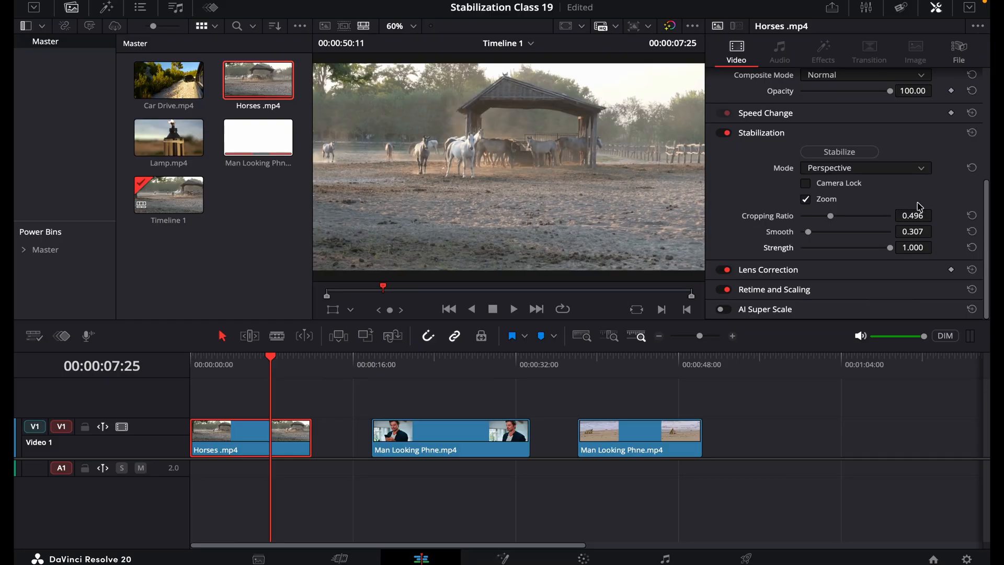
{"action": "left_click", "coordinate": [846, 153]}
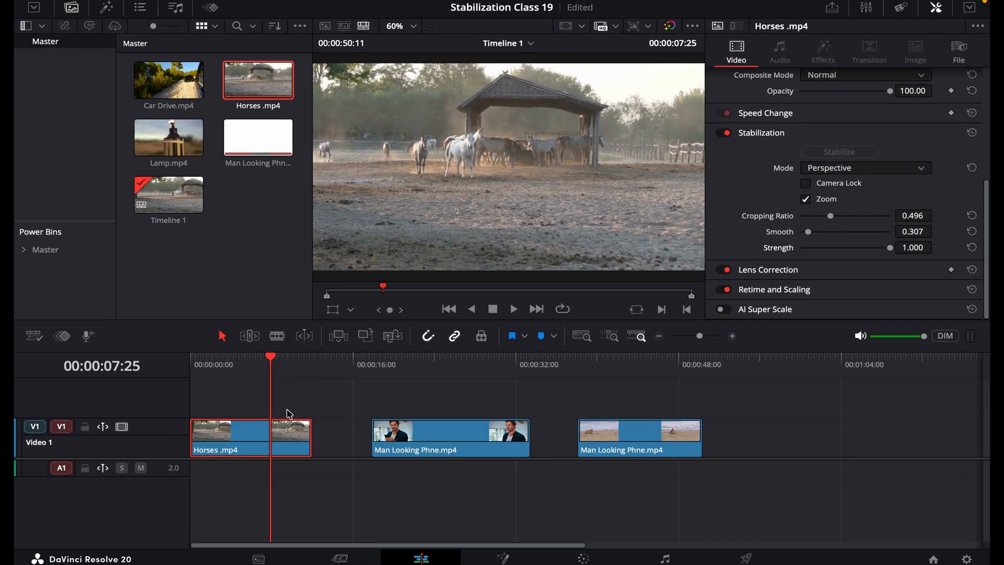
Step: Play the stabilized Horses clip from its beginning to check how smooth the camera movement is
{"action": "left_click_drag", "start_coordinate": [255, 361], "coordinate": [190, 358]}
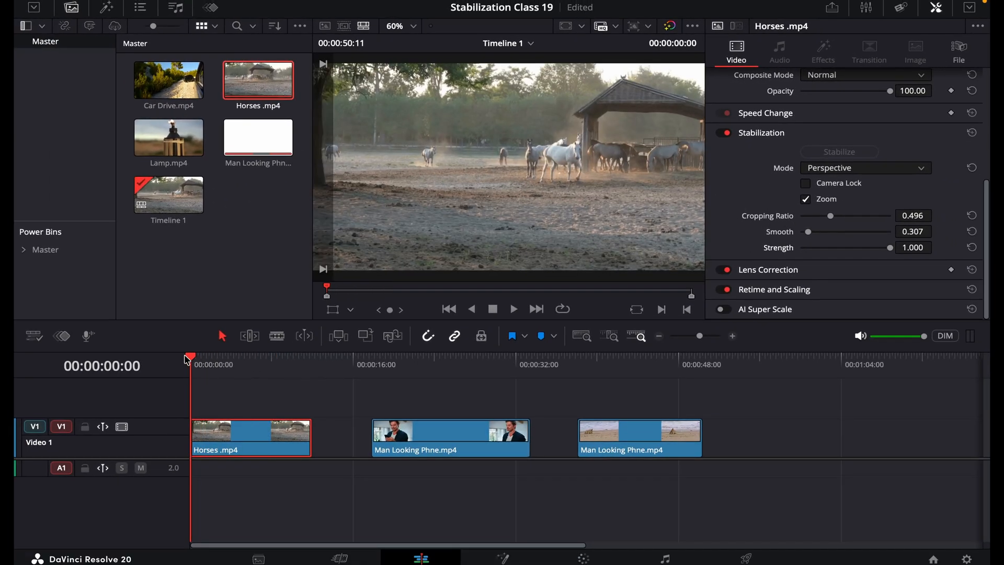
{"action": "key", "text": "space"}
{"action": "left_click", "coordinate": [227, 364]}
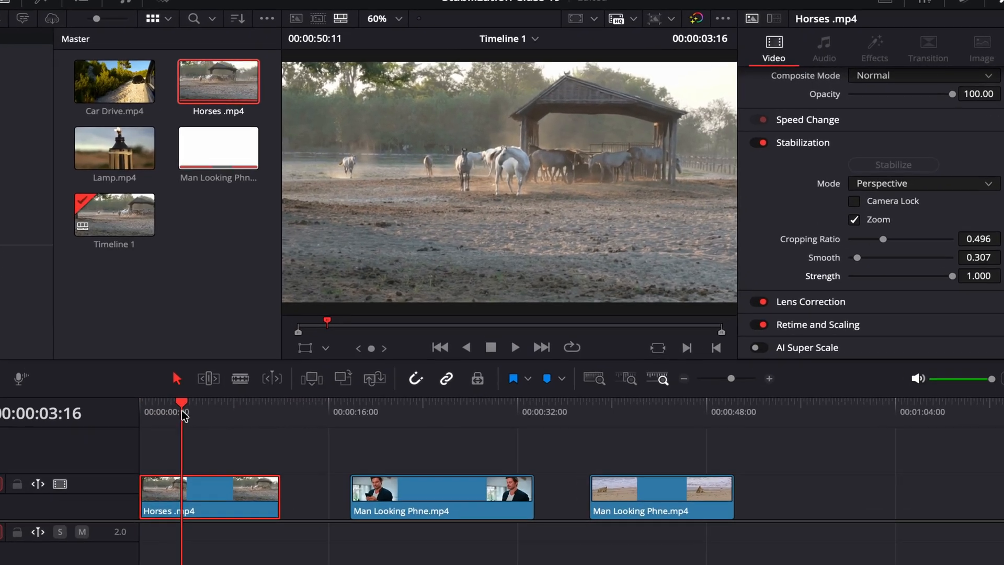
{"action": "left_click_drag", "start_coordinate": [181, 411], "coordinate": [140, 412]}
{"action": "key", "text": "space"}
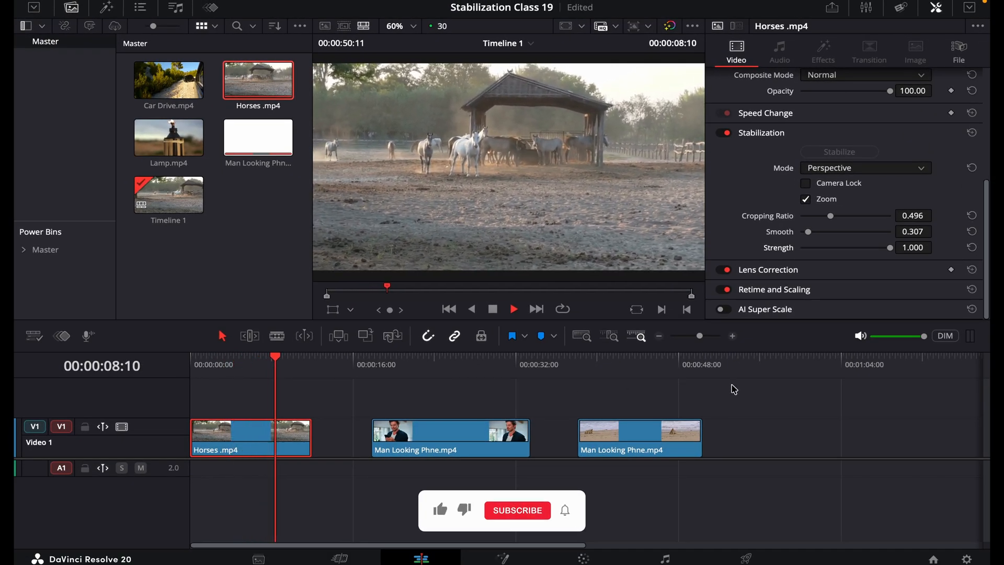
{"action": "key", "text": "space"}
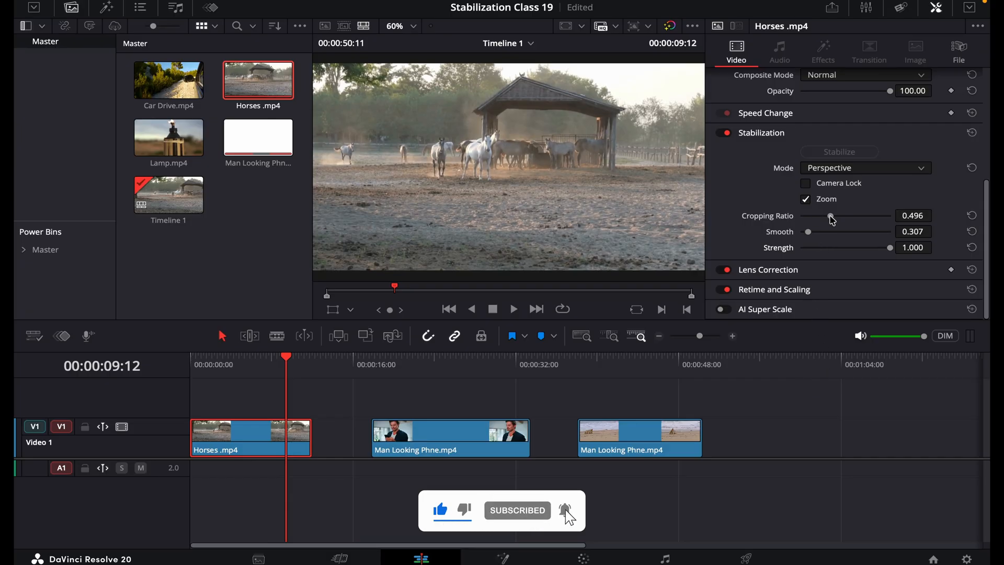
Step: Set Cropping Ratio to about 0.427, Smooth to 0.347 and Strength to 0.939, and stabilize the Horses clip again
{"action": "left_click_drag", "start_coordinate": [831, 219], "coordinate": [824, 220]}
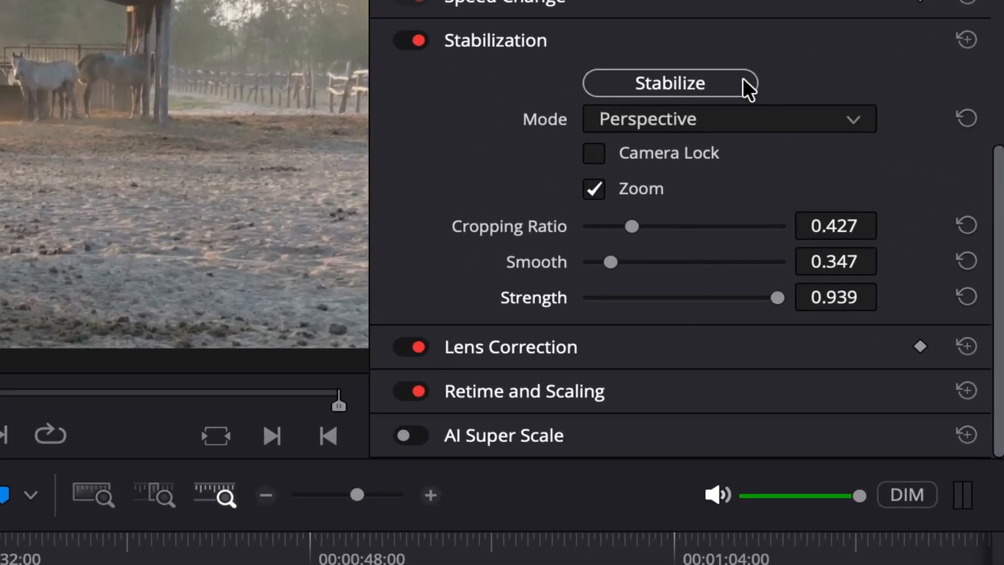
{"action": "left_click", "coordinate": [683, 82]}
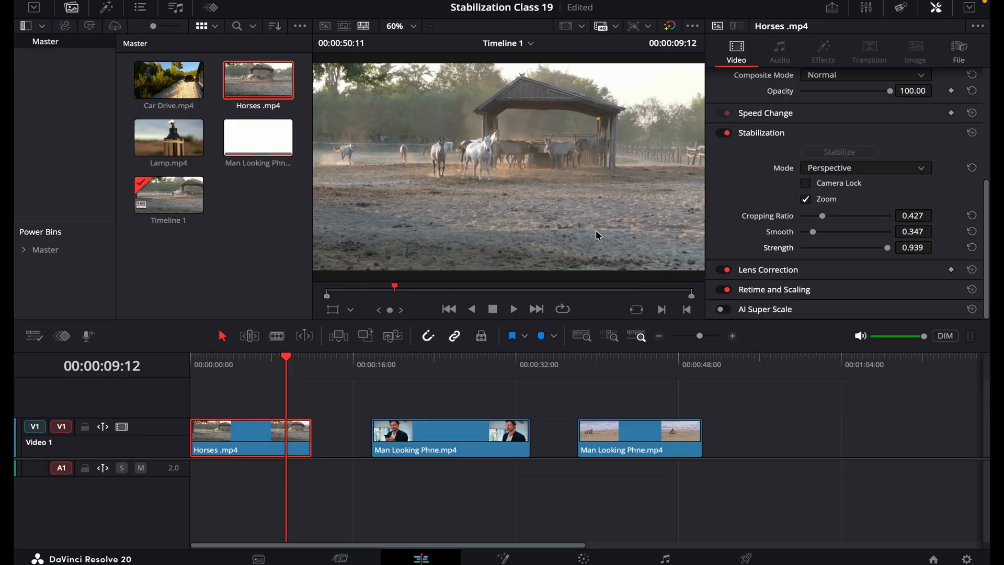
Step: Play the timeline from the start through the man's clip to review the restabilized Horses footage
{"action": "left_click_drag", "start_coordinate": [271, 357], "coordinate": [192, 359]}
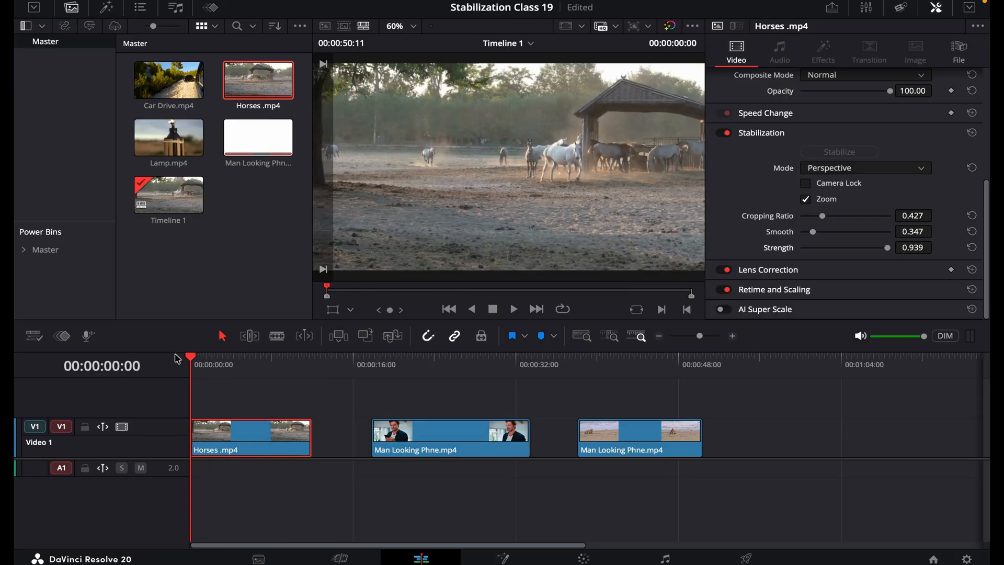
{"action": "key", "text": "space"}
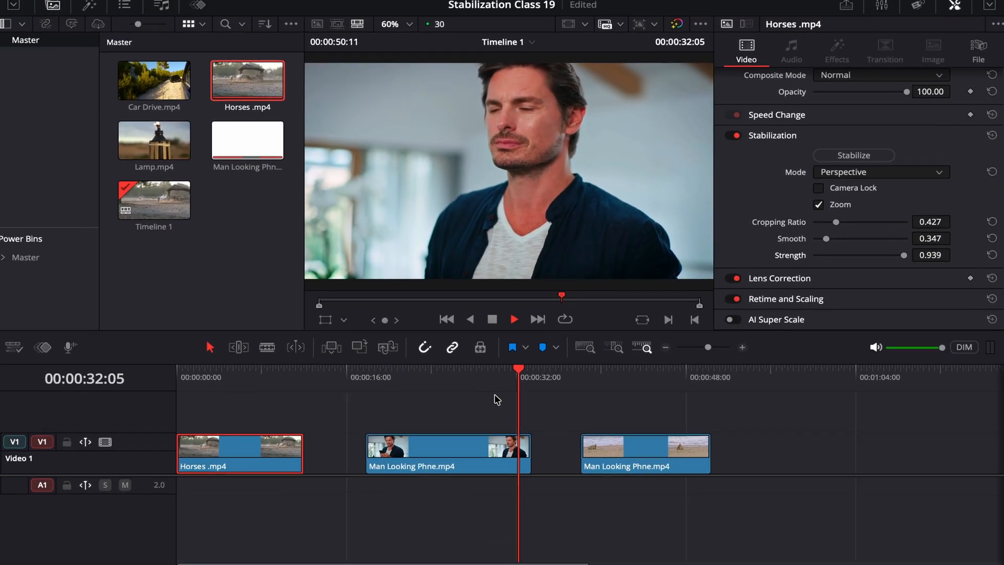
{"action": "key", "text": "space"}
Step: Select the middle clip of the man looking at his phone and stabilize it in Perspective mode
{"action": "left_click", "coordinate": [455, 430]}
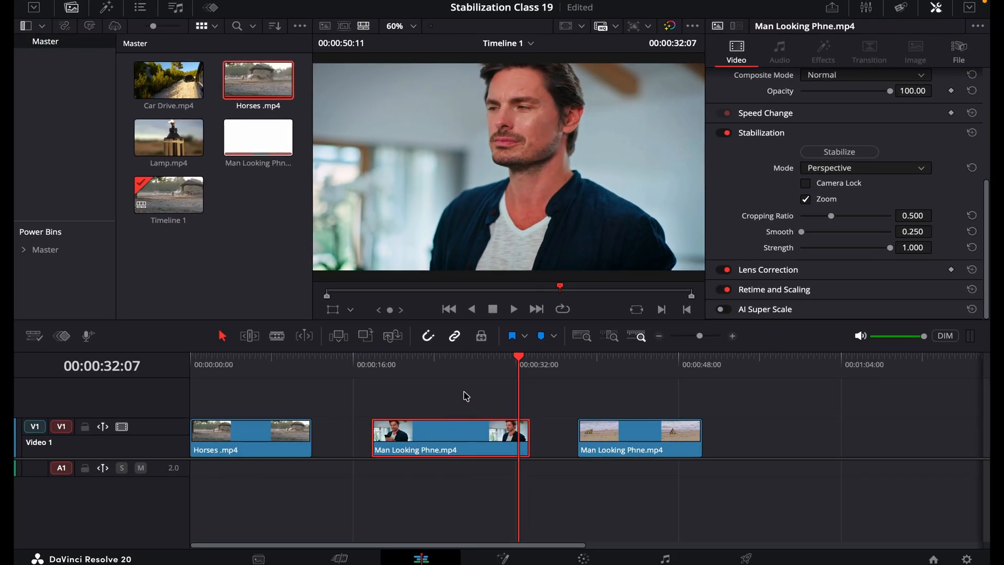
{"action": "left_click", "coordinate": [463, 373]}
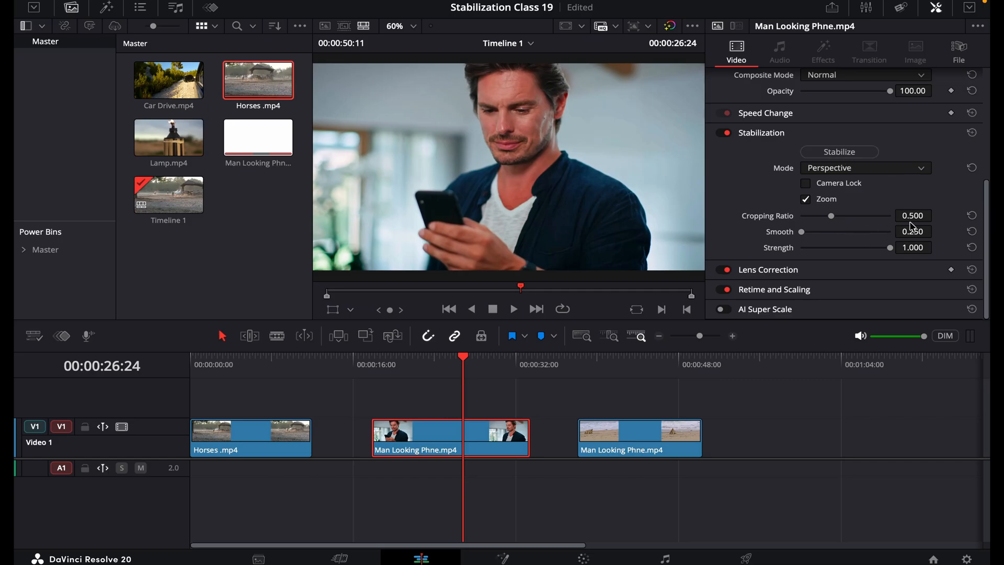
{"action": "left_click", "coordinate": [834, 153]}
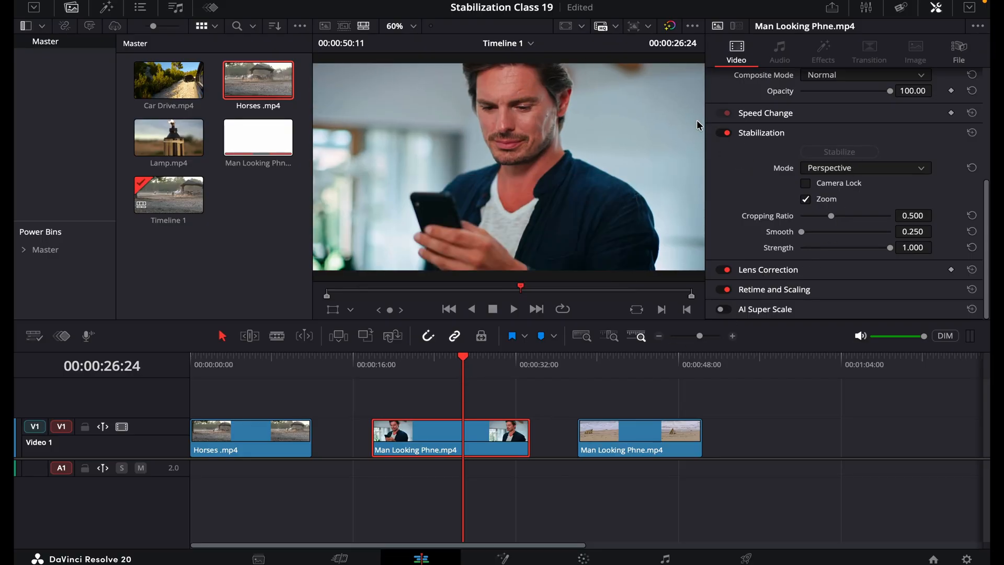
Step: Switch Stabilization off and on to compare the framing, and play the man's clip from its start
{"action": "left_click", "coordinate": [723, 134]}
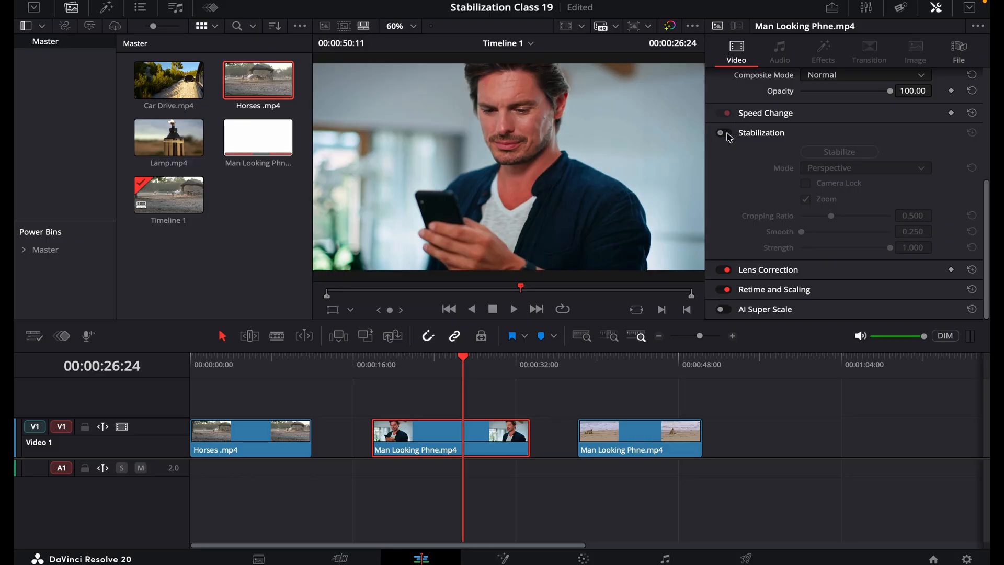
{"action": "left_click", "coordinate": [723, 133]}
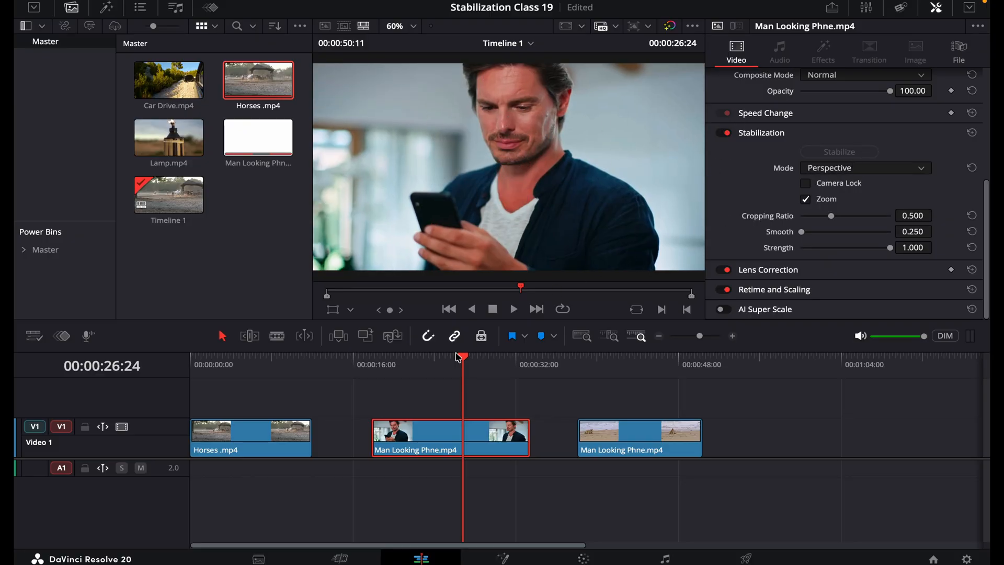
{"action": "left_click", "coordinate": [376, 370]}
{"action": "key", "text": "space"}
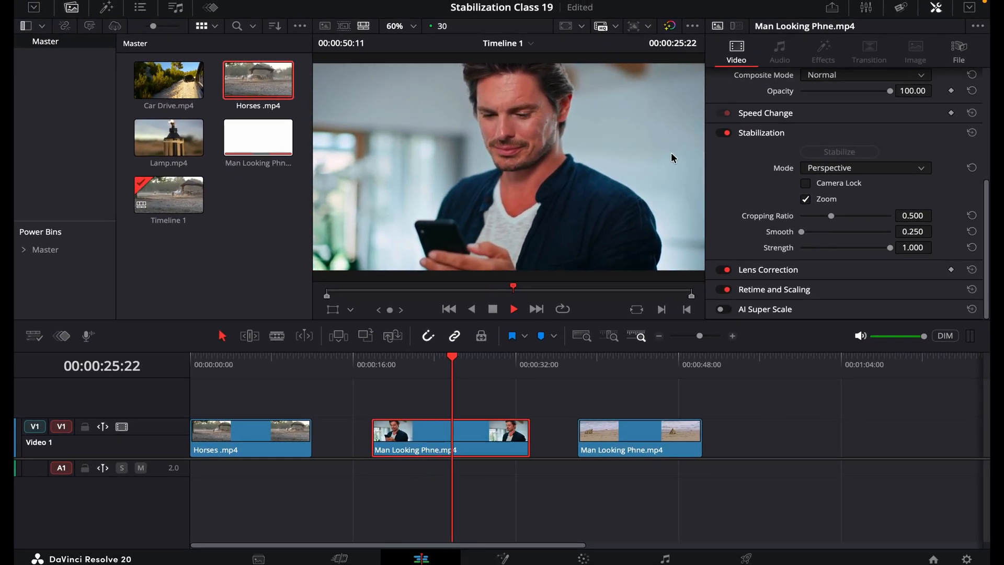
{"action": "key", "text": "space"}
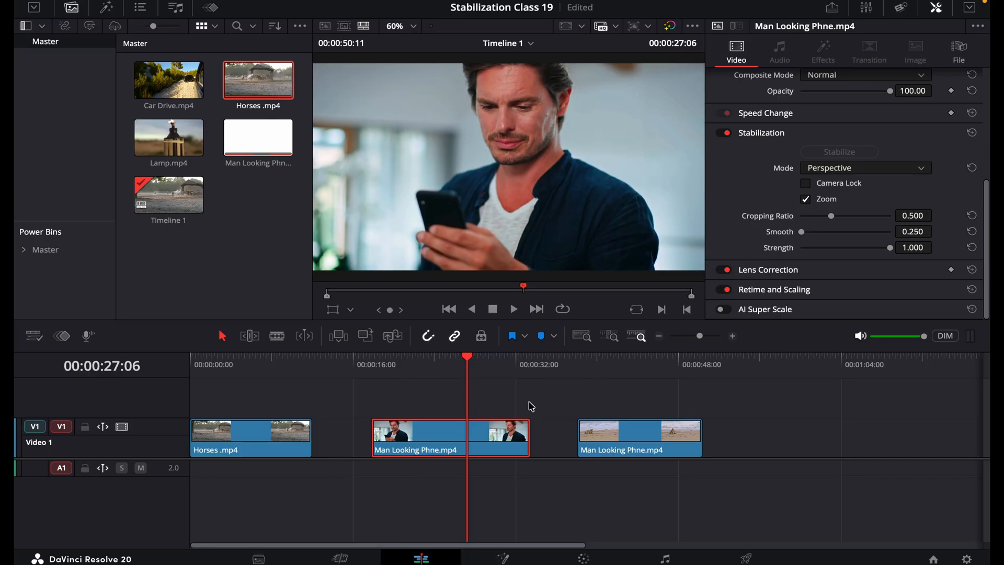
Step: Turn Zoom off, play the man's clip from its start to check the frame edges, and turn Zoom back on
{"action": "left_click", "coordinate": [806, 199]}
{"action": "left_click", "coordinate": [434, 361]}
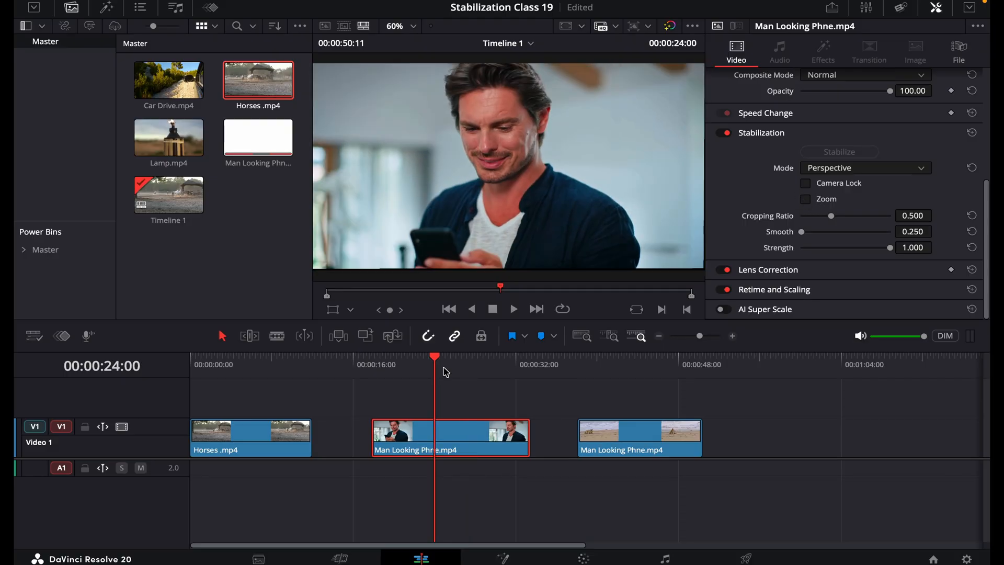
{"action": "left_click_drag", "start_coordinate": [443, 361], "coordinate": [372, 362]}
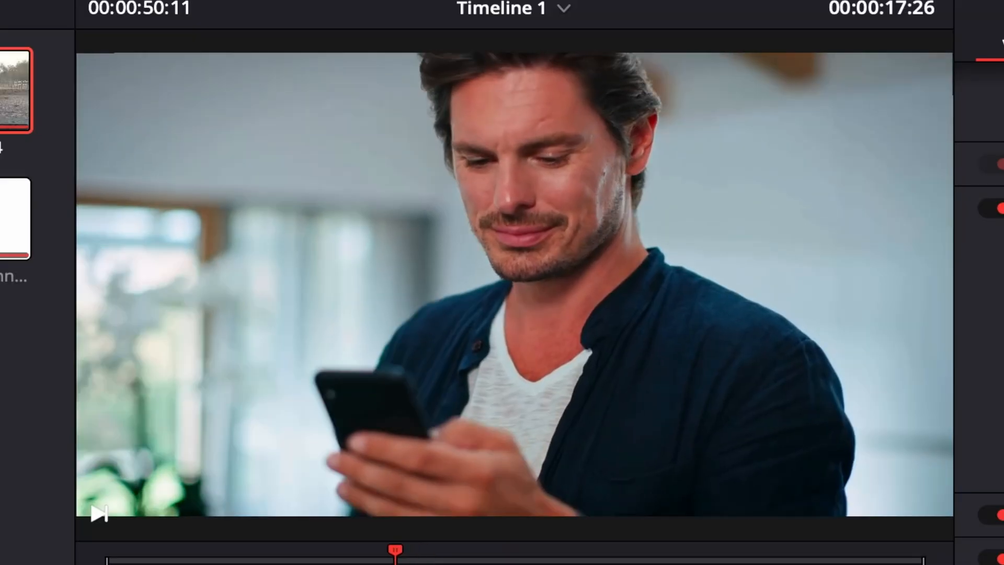
{"action": "key", "text": "space"}
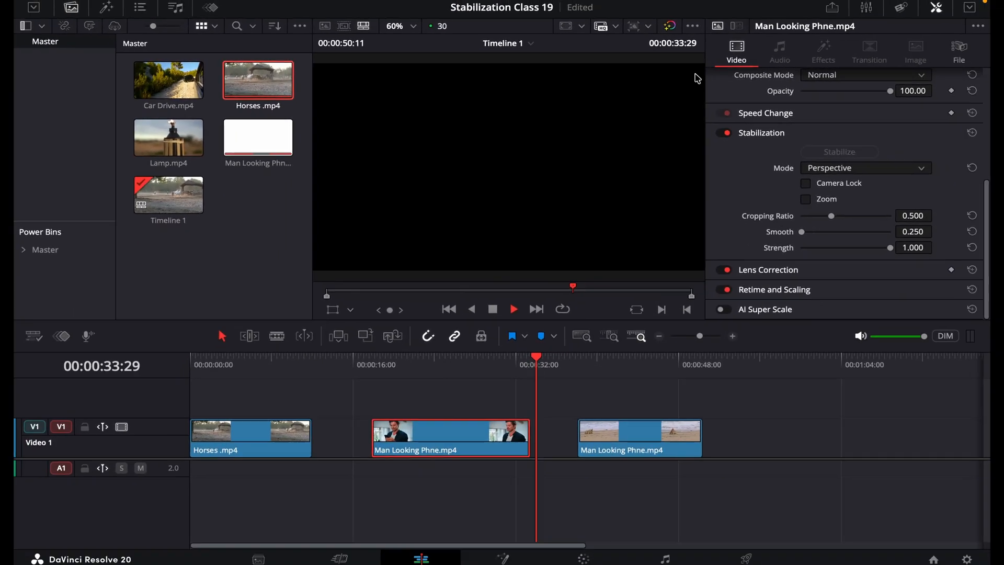
{"action": "left_click_drag", "start_coordinate": [536, 366], "coordinate": [410, 374]}
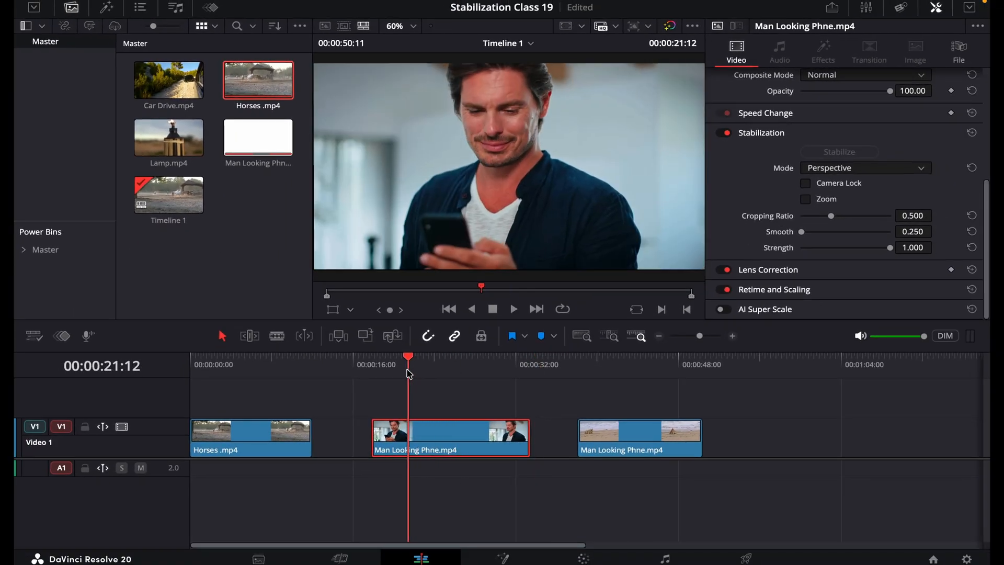
{"action": "left_click", "coordinate": [805, 200]}
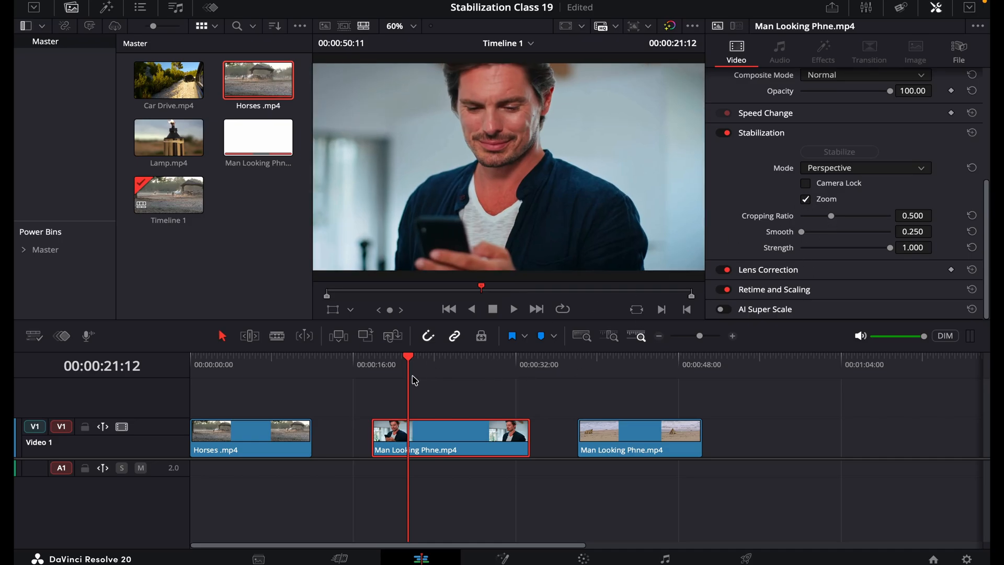
{"action": "mouse_move", "coordinate": [415, 380]}
{"action": "left_mouse_down"}
{"action": "mouse_move", "coordinate": [496, 368]}
{"action": "mouse_move", "coordinate": [418, 368]}
{"action": "mouse_move", "coordinate": [501, 369]}
{"action": "mouse_move", "coordinate": [395, 369]}
{"action": "mouse_move", "coordinate": [428, 369]}
{"action": "left_mouse_up"}
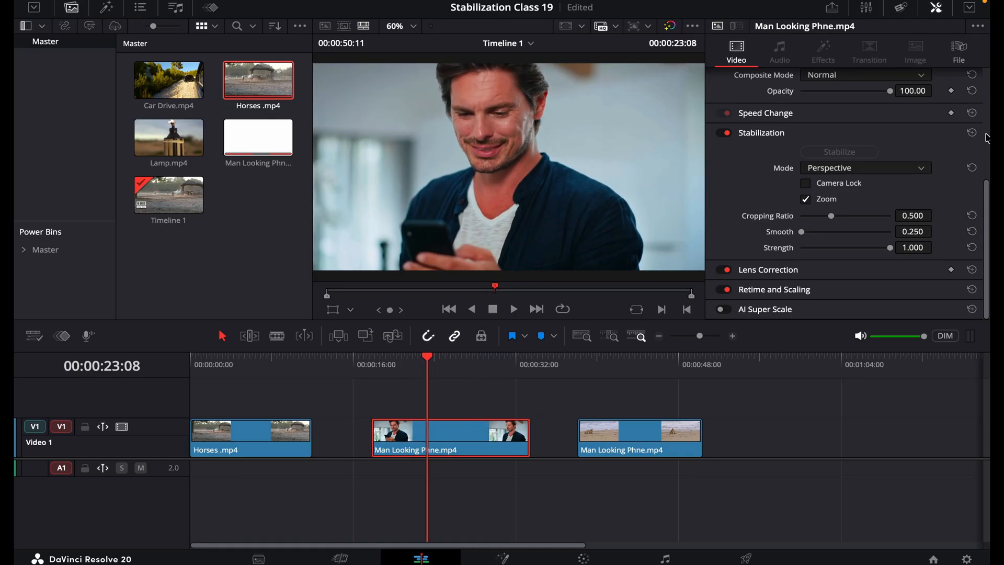
Step: Restabilize the man's clip in Similarity mode and play it from its start to judge the camera movement
{"action": "left_click", "coordinate": [901, 169]}
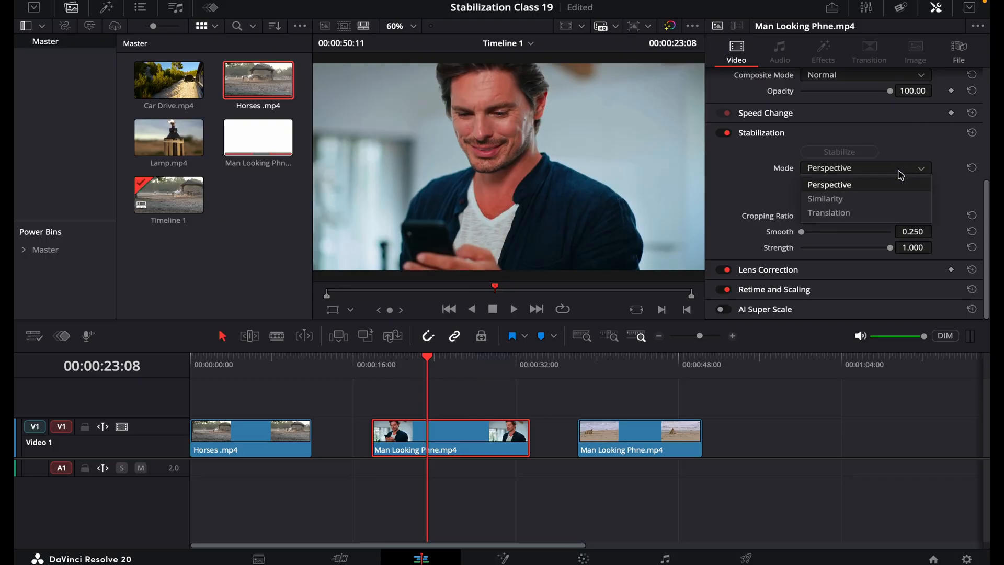
{"action": "left_click", "coordinate": [882, 198]}
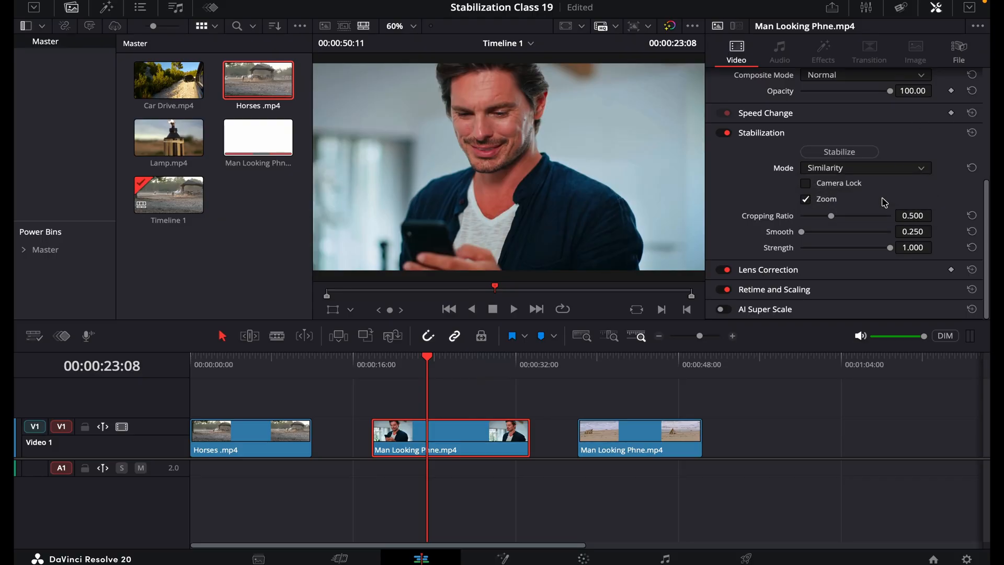
{"action": "left_click", "coordinate": [837, 153]}
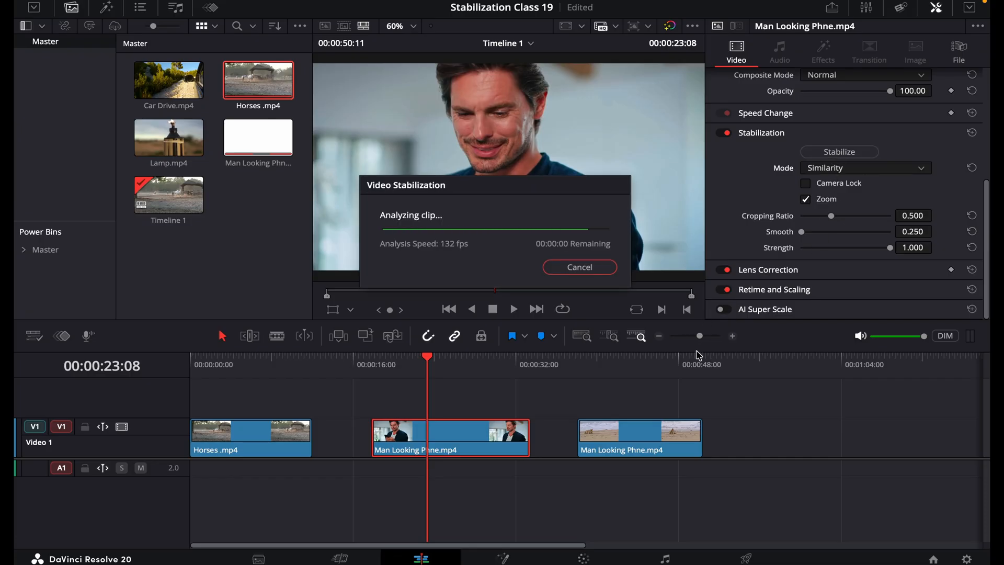
{"action": "left_click", "coordinate": [380, 374]}
{"action": "key", "text": "space"}
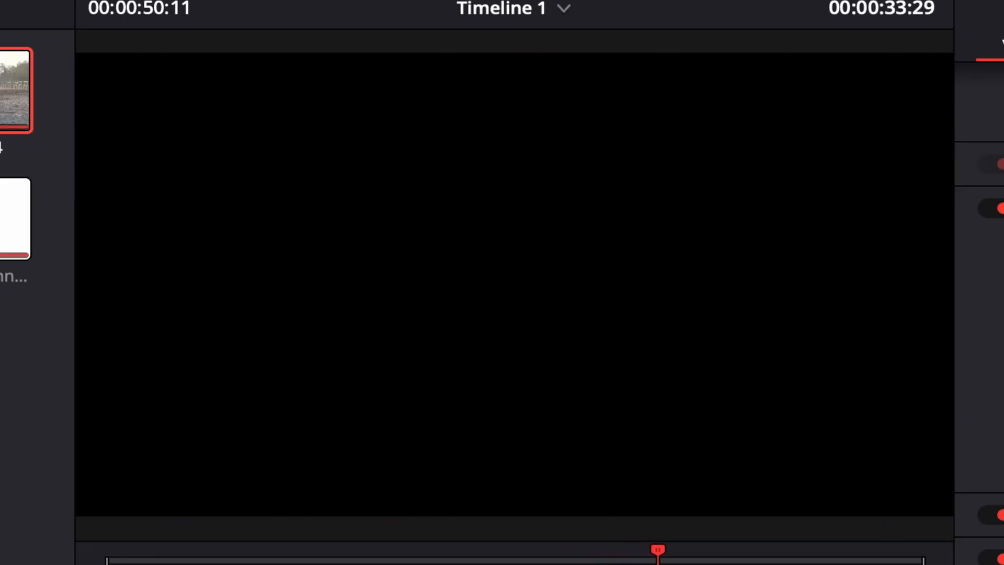
{"action": "left_click_drag", "start_coordinate": [540, 412], "coordinate": [433, 412]}
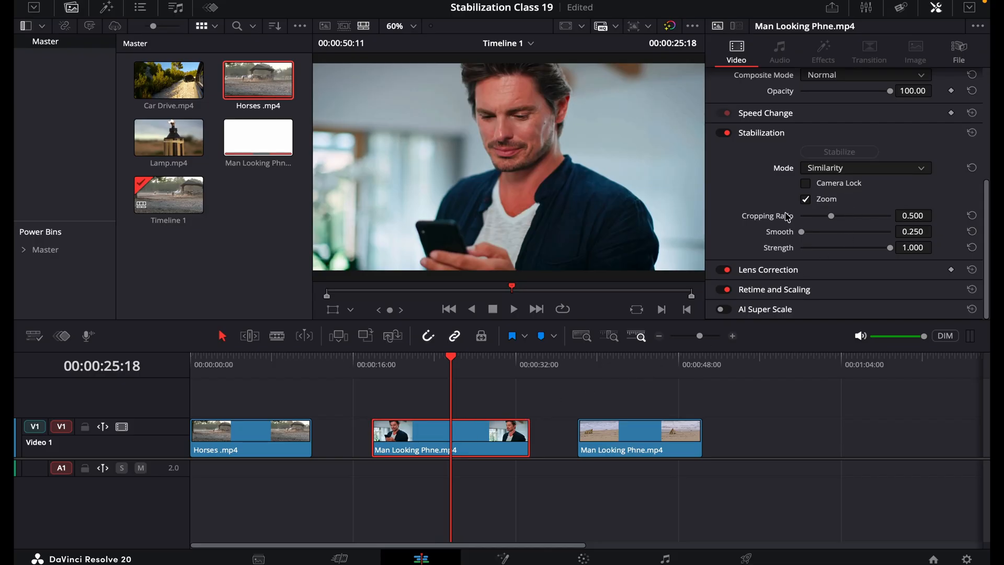
Step: Restabilize the man's clip in Translation mode and play it from its start to compare the result
{"action": "left_click", "coordinate": [844, 168]}
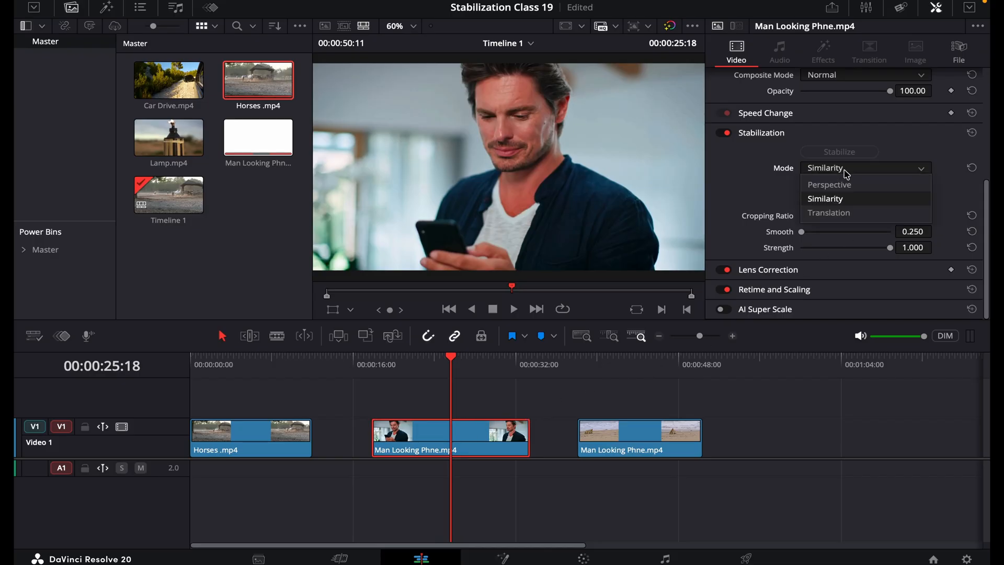
{"action": "left_click", "coordinate": [837, 218]}
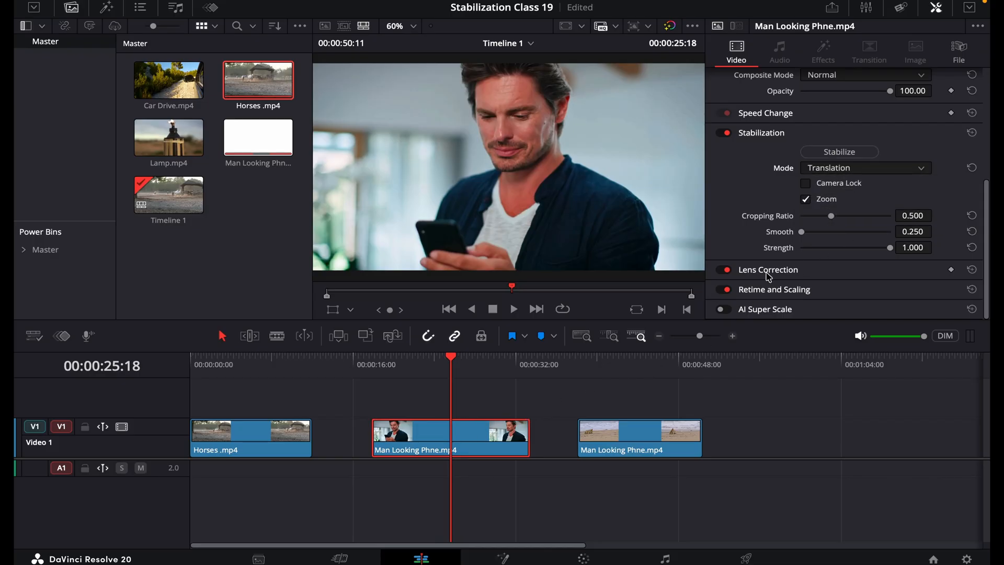
{"action": "left_click", "coordinate": [840, 151]}
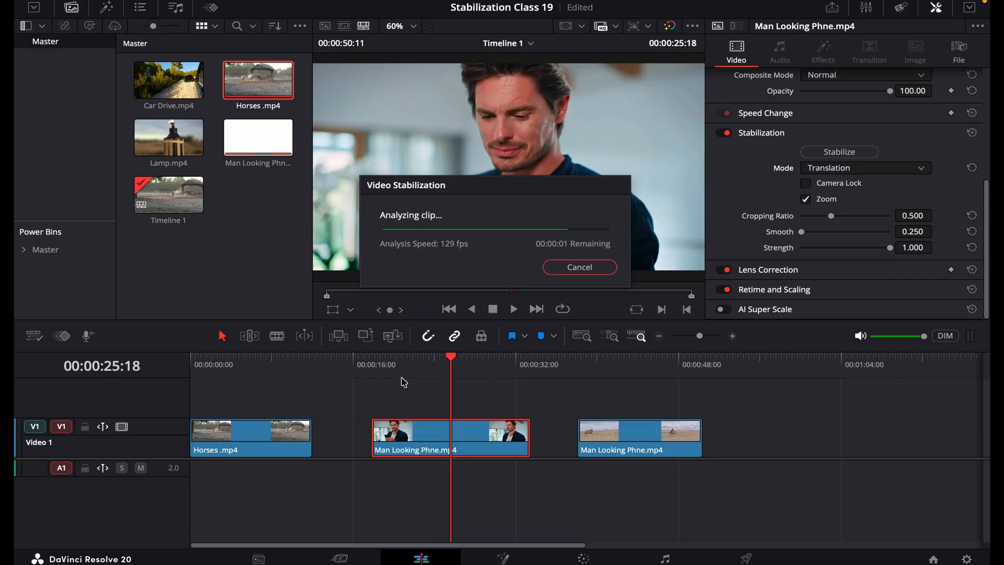
{"action": "left_click_drag", "start_coordinate": [396, 370], "coordinate": [372, 369]}
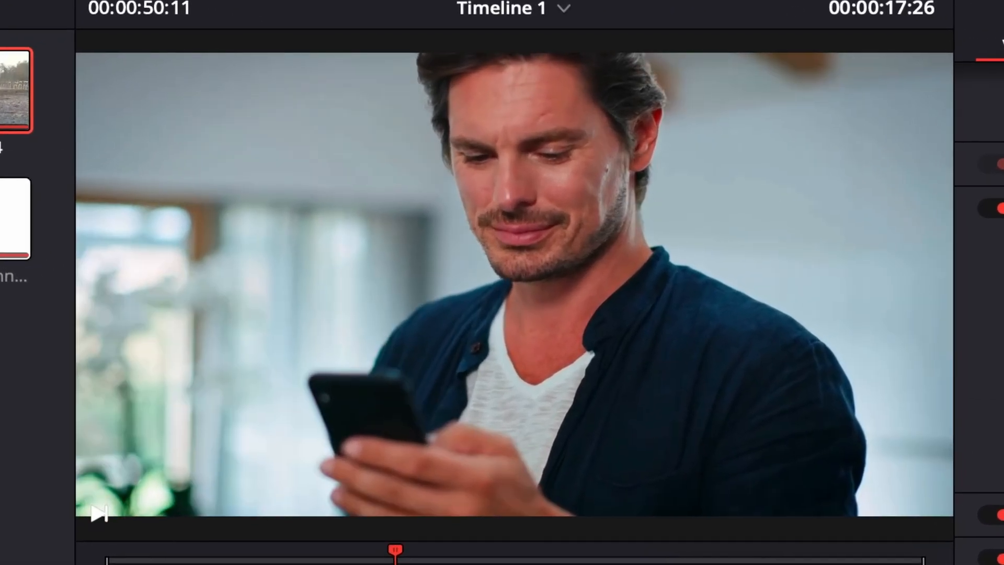
{"action": "key", "text": "space"}
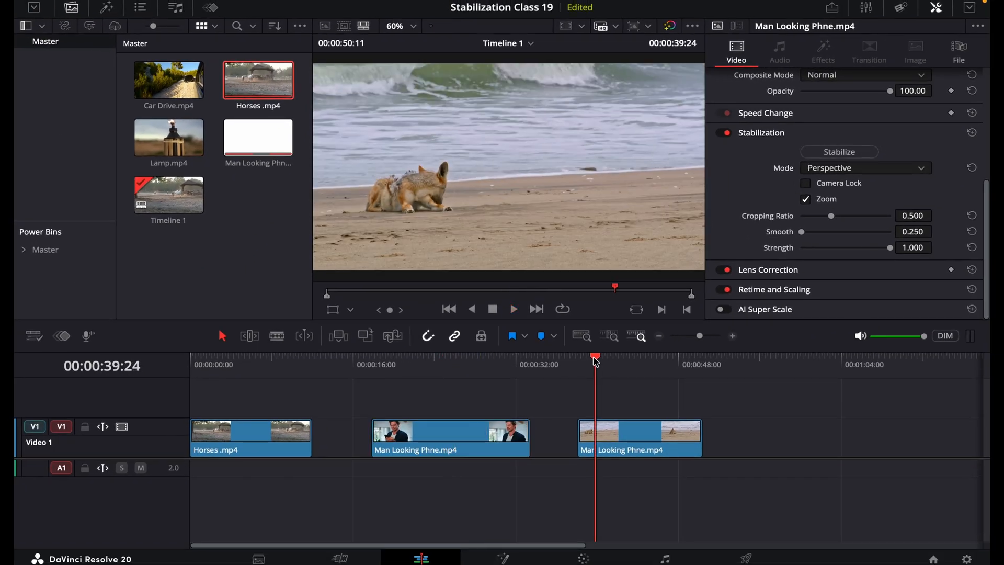
Step: Scrub and play the beach animal clip at the end of the timeline to examine its camera shake
{"action": "left_click_drag", "start_coordinate": [597, 356], "coordinate": [655, 336]}
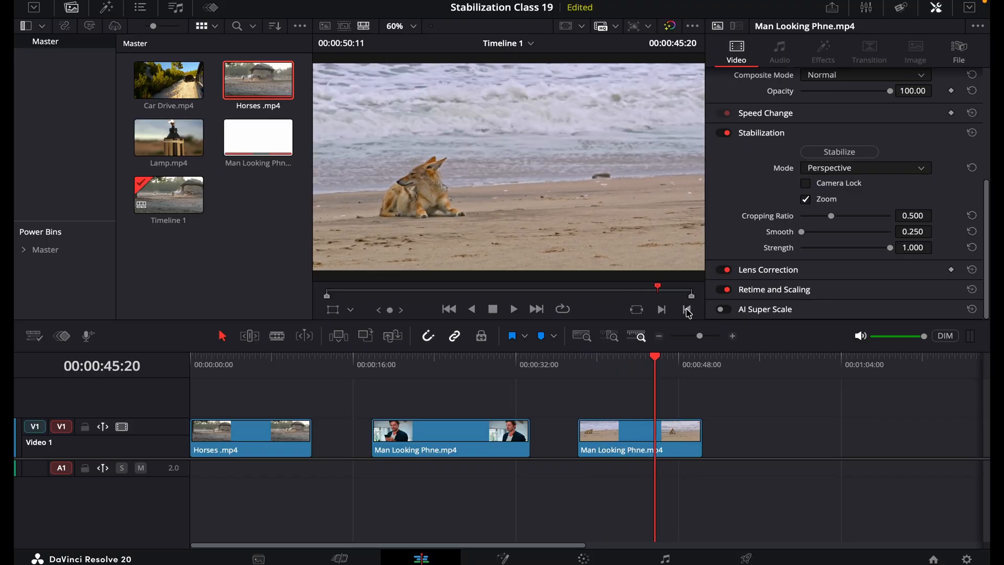
{"action": "left_click", "coordinate": [579, 364]}
{"action": "key", "text": "space"}
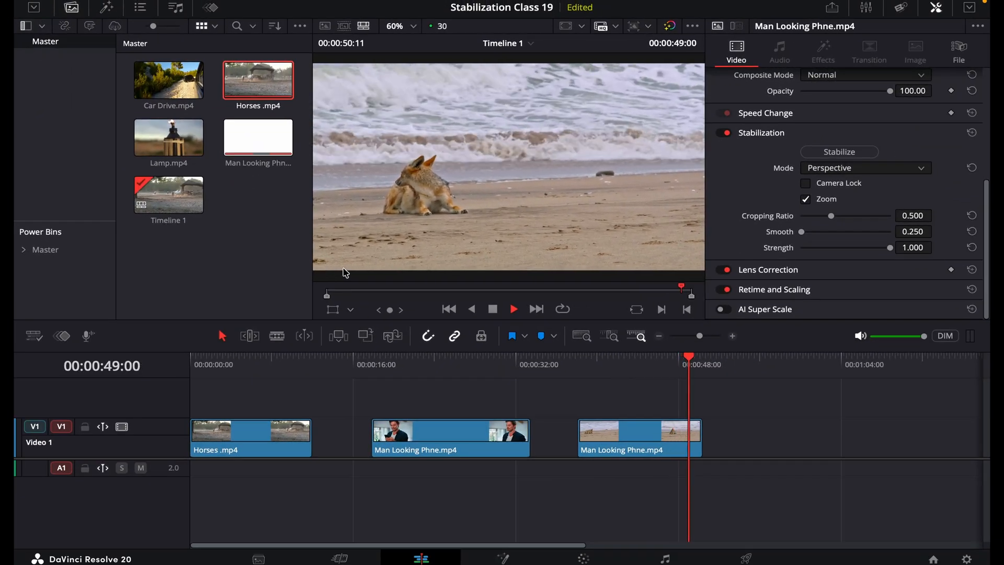
{"action": "left_click_drag", "start_coordinate": [637, 370], "coordinate": [625, 371]}
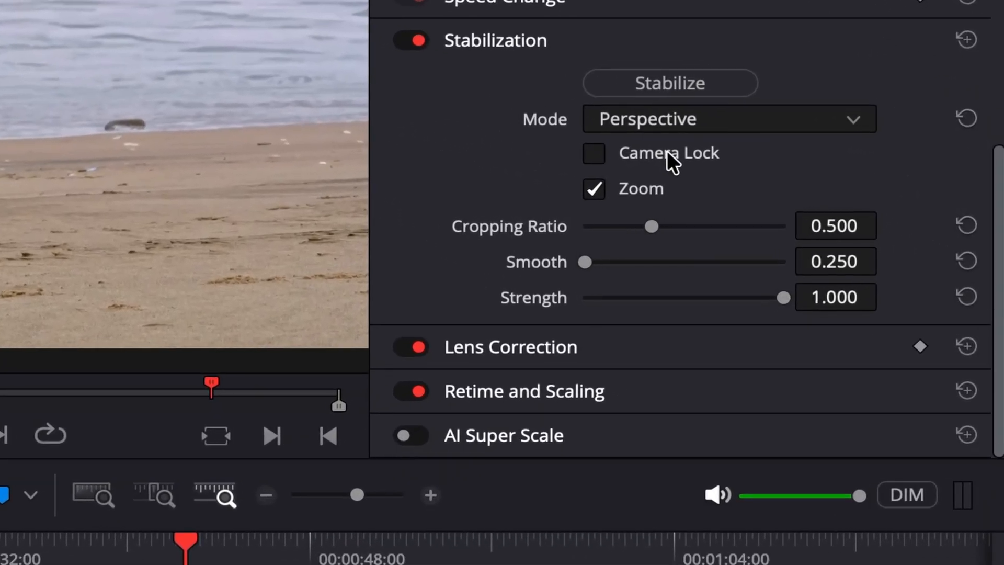
Step: Enable Camera Lock for the beach clip and play it full screen from its start with Stabilization switched off
{"action": "left_click", "coordinate": [838, 184]}
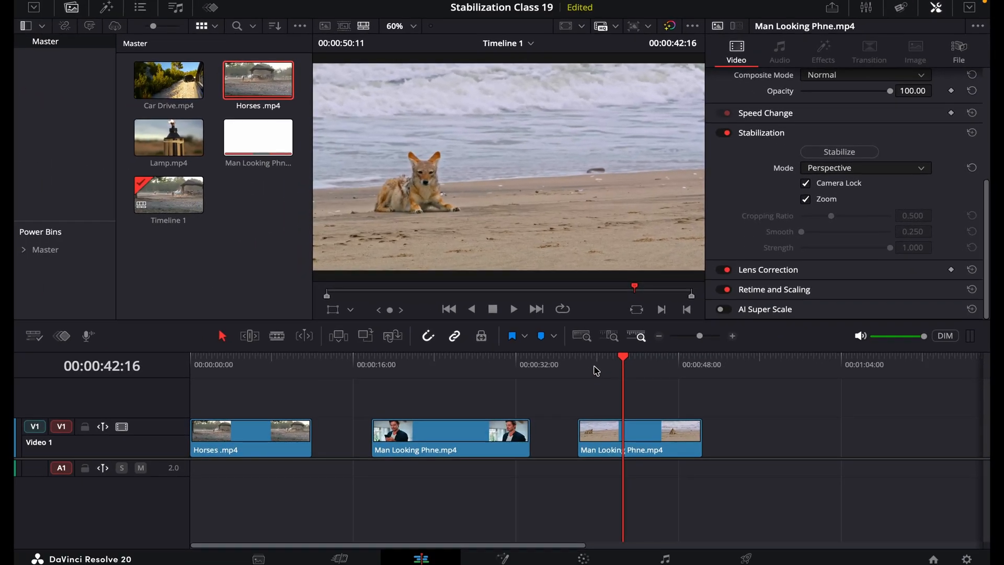
{"action": "mouse_move", "coordinate": [596, 371]}
{"action": "left_mouse_down"}
{"action": "mouse_move", "coordinate": [634, 370]}
{"action": "mouse_move", "coordinate": [593, 367]}
{"action": "left_mouse_up"}
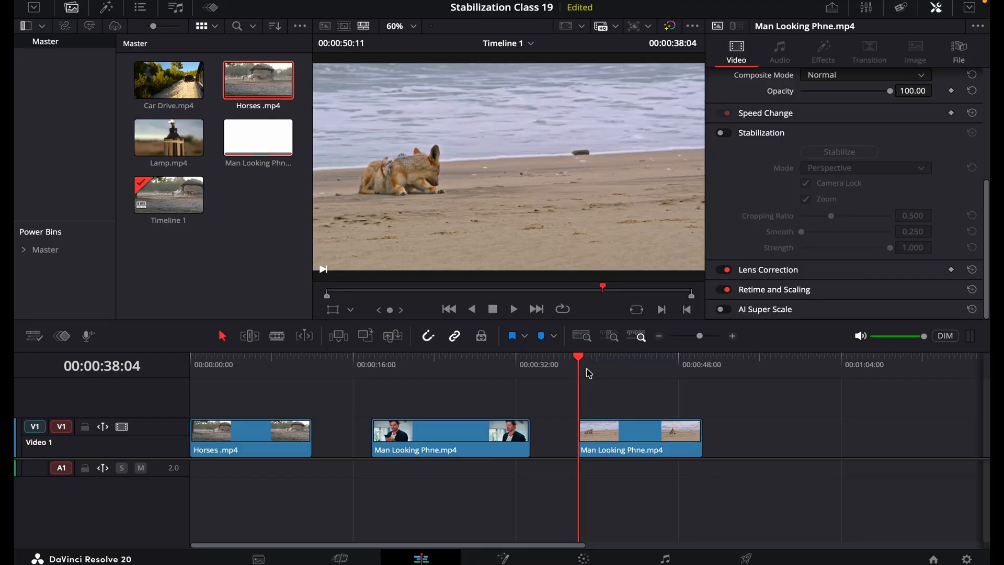
{"action": "key", "text": "p"}
{"action": "key", "text": "space"}
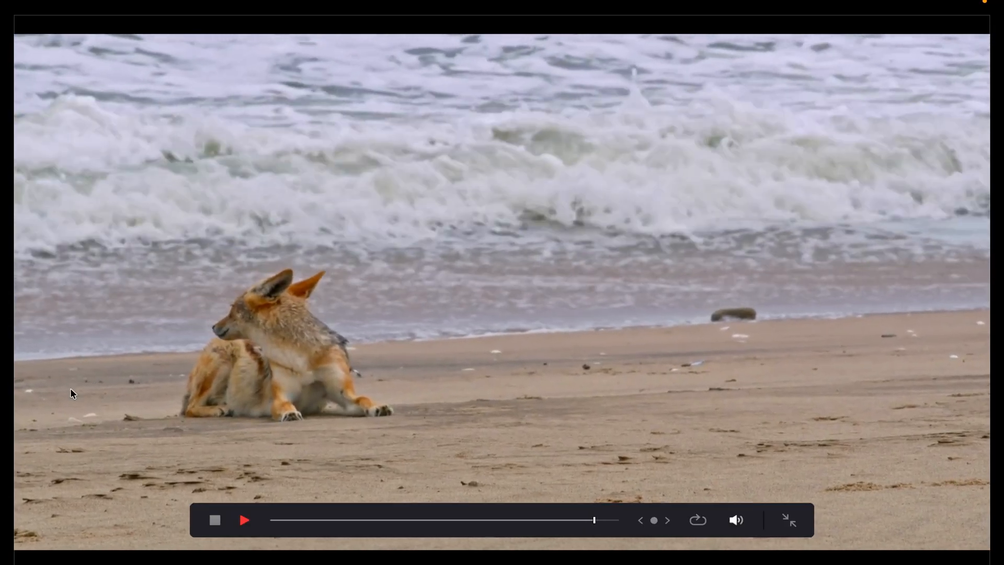
{"action": "key", "text": "p"}
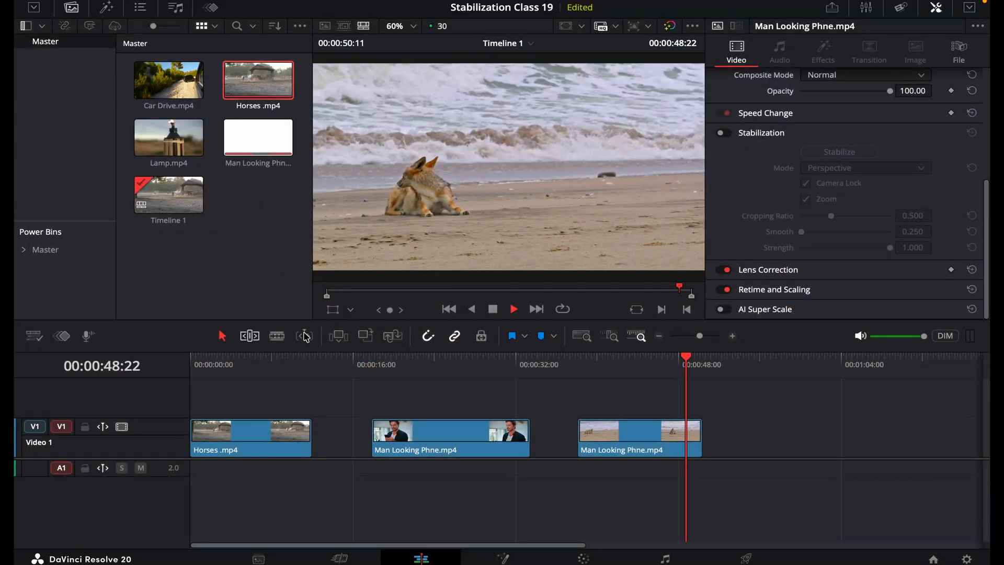
{"action": "key", "text": "space"}
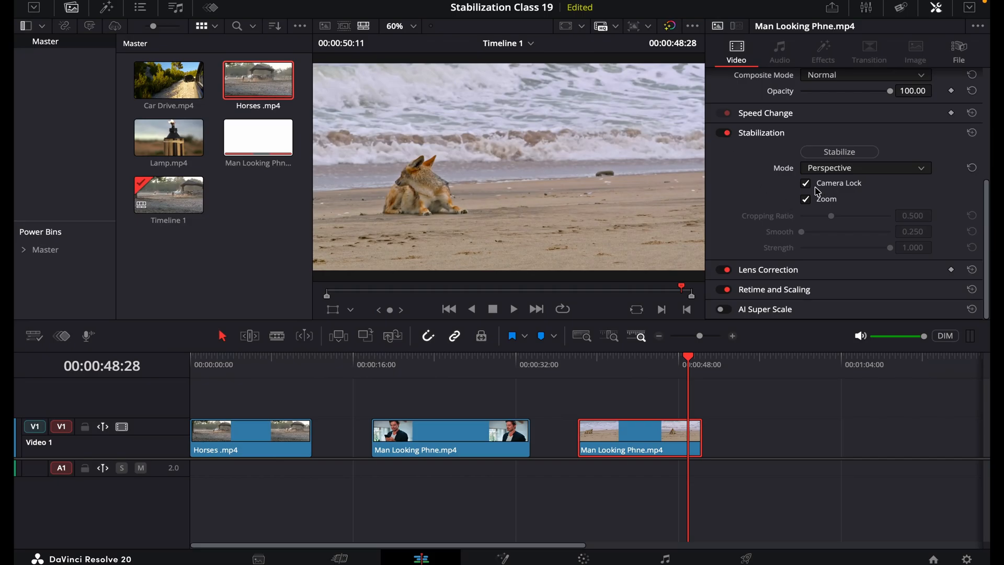
Step: Stabilize the beach clip in Perspective mode with Camera Lock and play it from its start to review the locked framing
{"action": "left_click", "coordinate": [838, 154]}
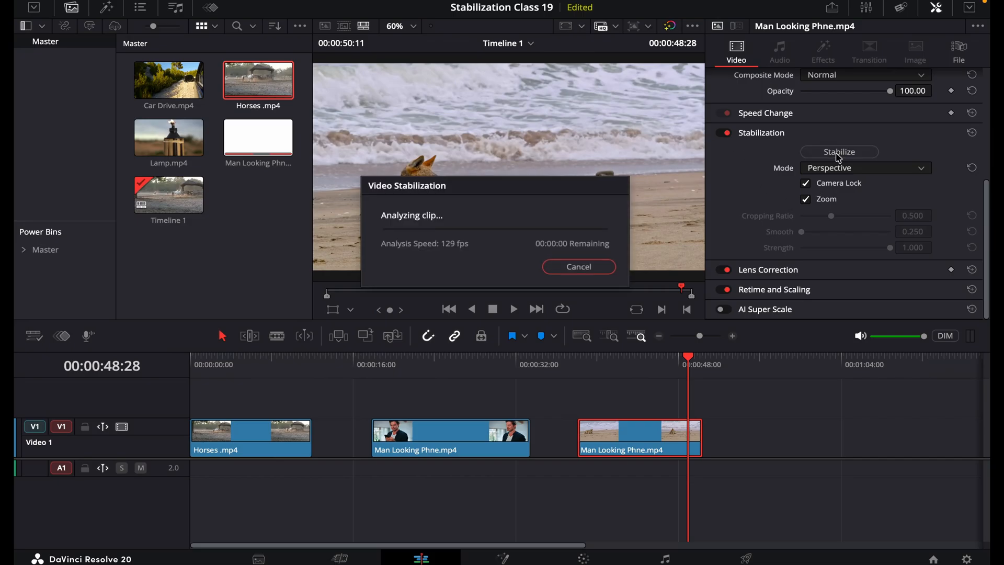
{"action": "left_click", "coordinate": [598, 369]}
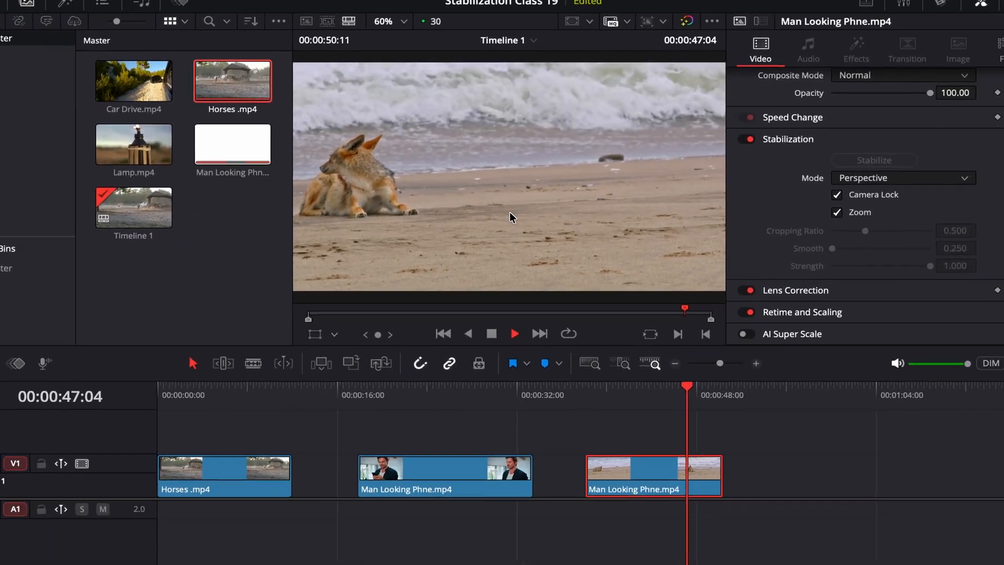
{"action": "key", "text": "space"}
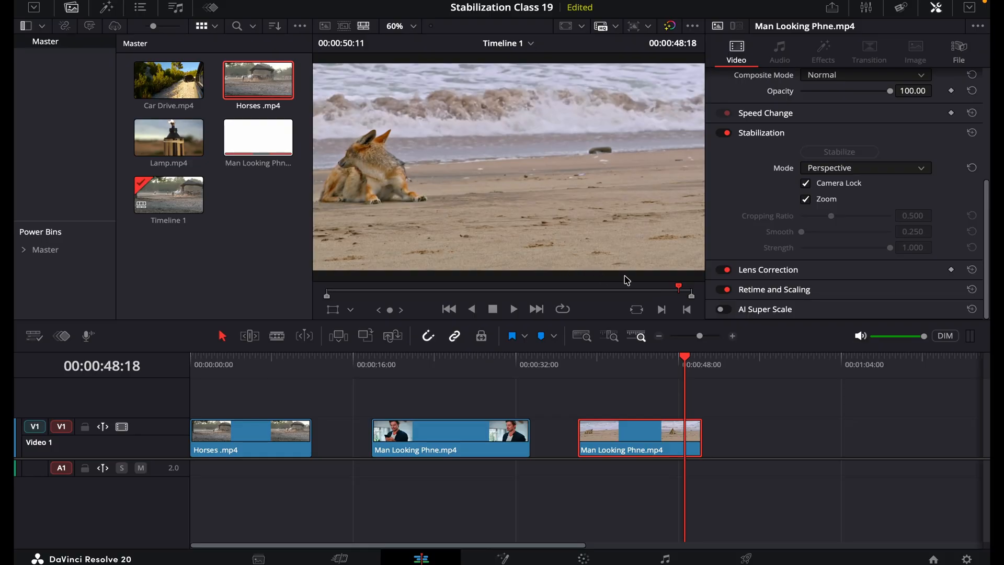
Step: Set the beach clip's stabilization mode to Similarity and stabilize it again with Camera Lock on
{"action": "left_click", "coordinate": [919, 175]}
{"action": "left_click", "coordinate": [897, 198]}
{"action": "left_click", "coordinate": [823, 154]}
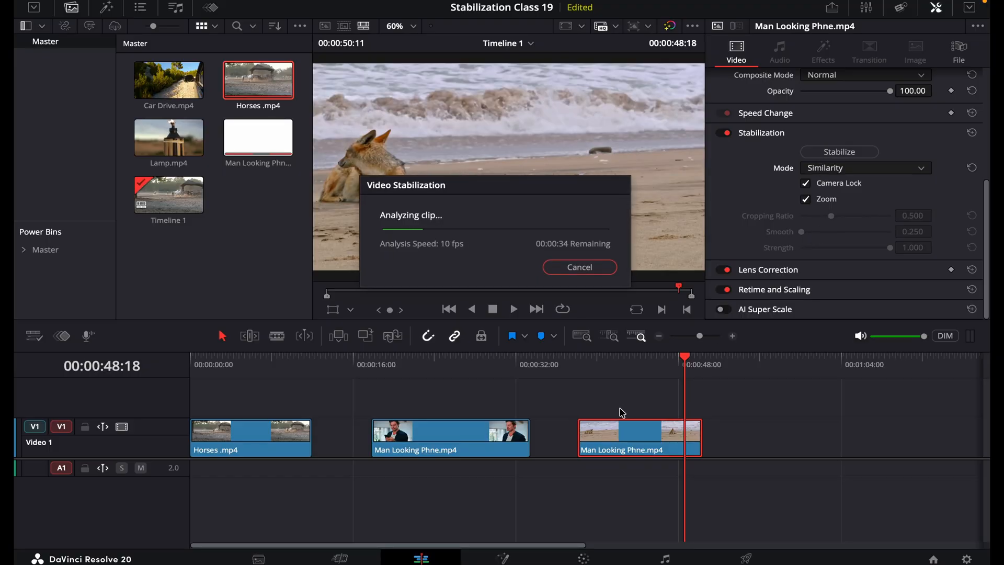
Step: Play the beach clip from near its start to review the Similarity stabilization with Camera Lock
{"action": "left_click", "coordinate": [590, 363]}
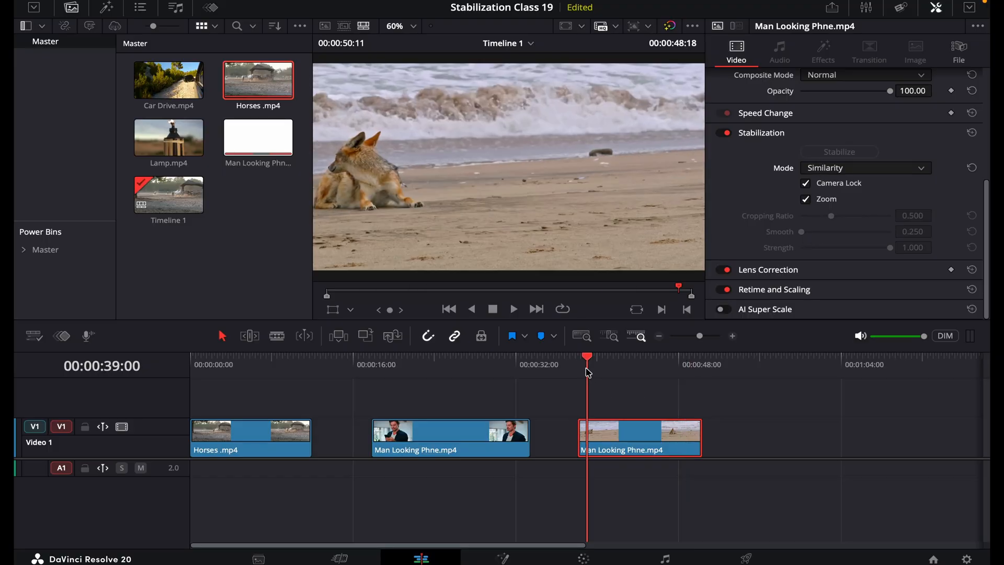
{"action": "key", "text": "space"}
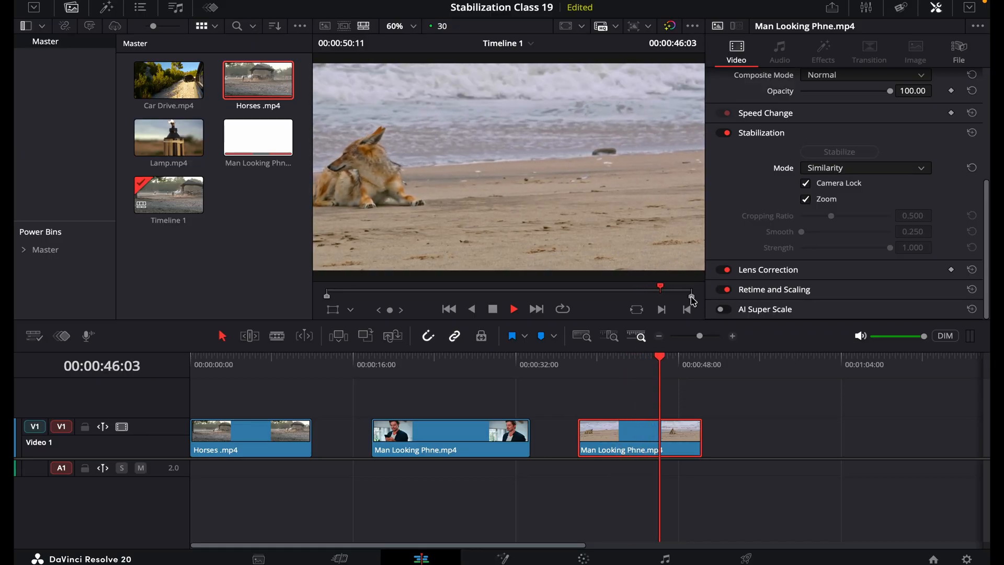
Step: Set the beach clip's stabilization mode to Translation and stabilize it again with Camera Lock and Zoom on
{"action": "left_click", "coordinate": [877, 169]}
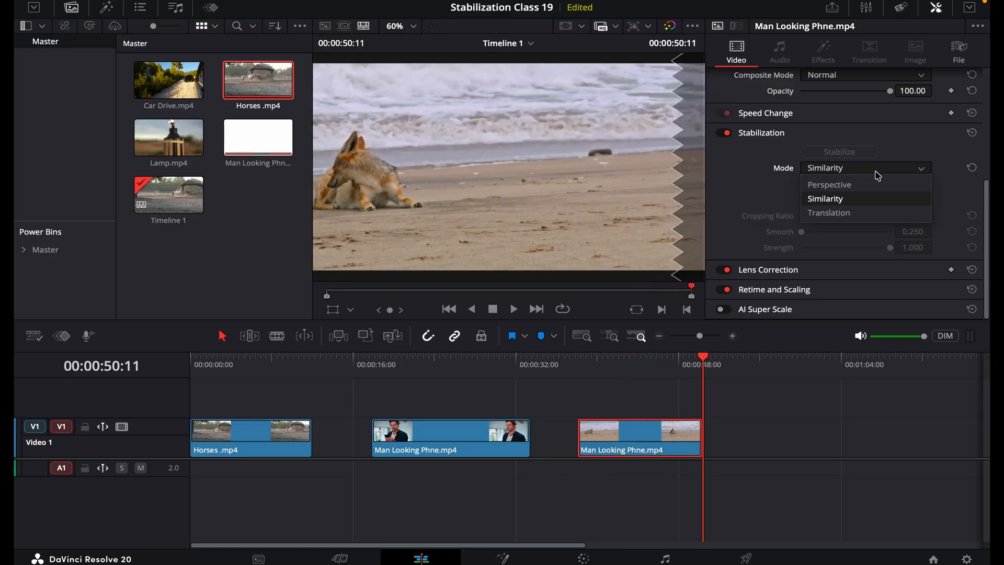
{"action": "left_click", "coordinate": [852, 212]}
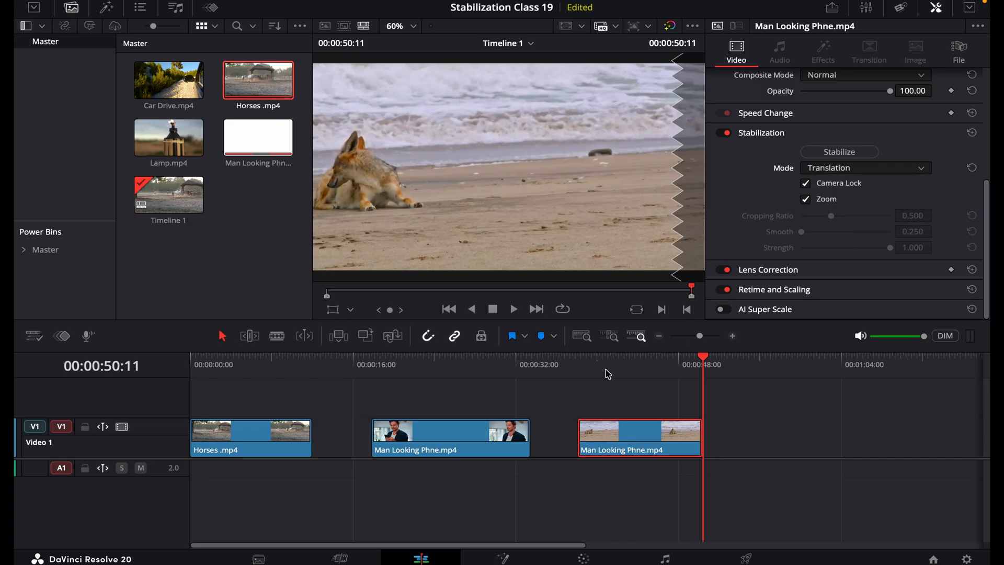
{"action": "left_click", "coordinate": [644, 374]}
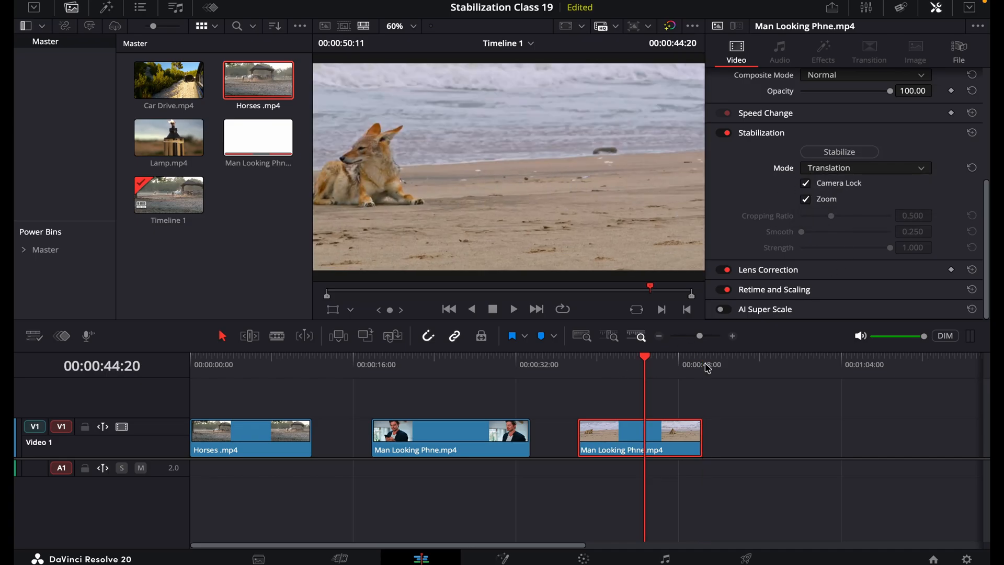
{"action": "left_click", "coordinate": [847, 153]}
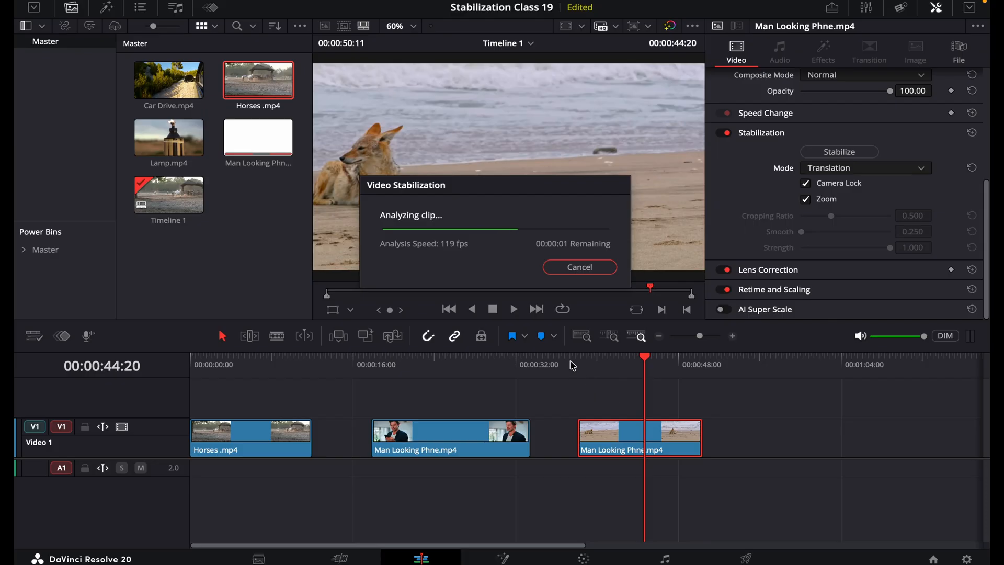
Step: Play and scrub the beach clip from its start to examine the framing produced by Translation mode
{"action": "left_click", "coordinate": [594, 365]}
{"action": "key", "text": "space"}
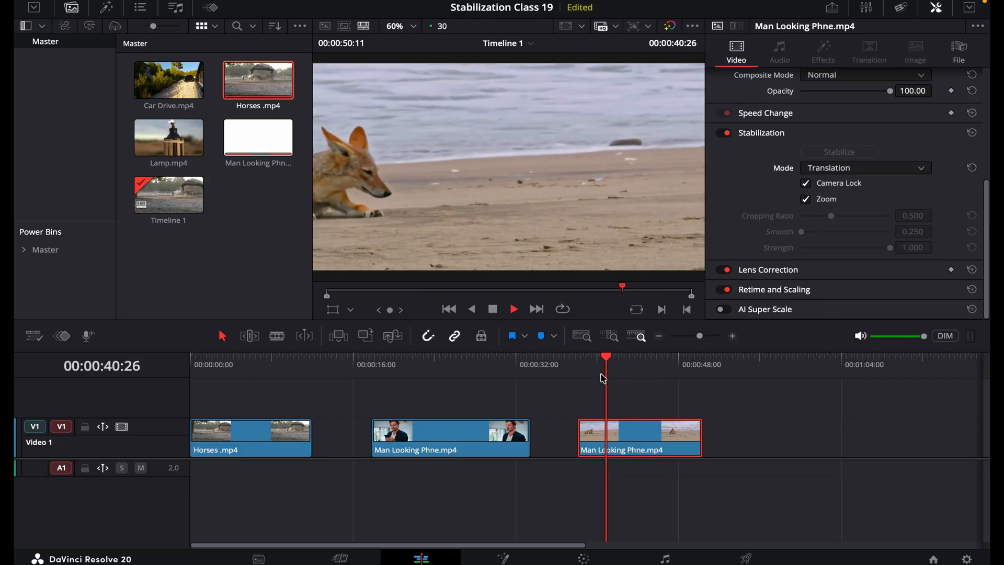
{"action": "key", "text": "space"}
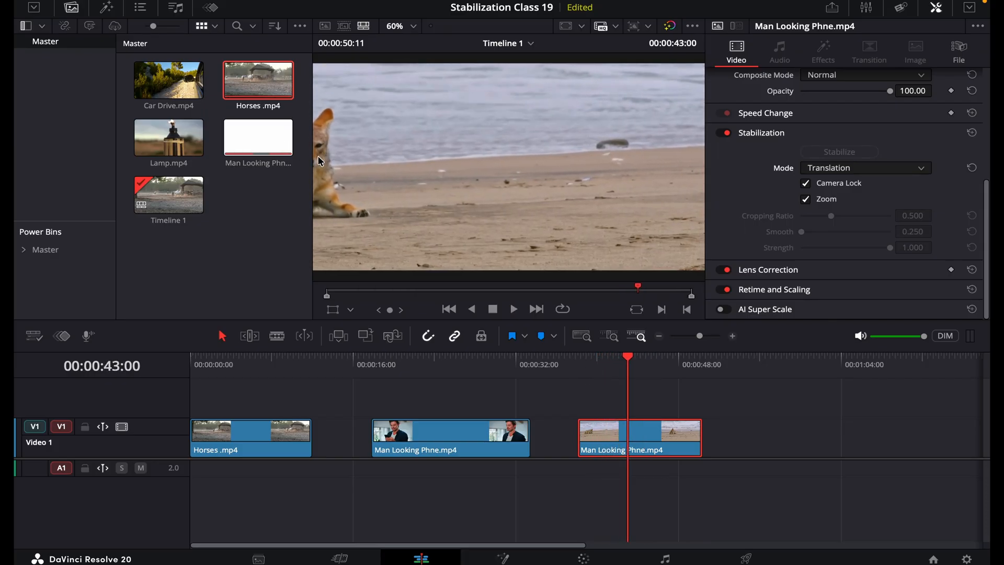
{"action": "key", "text": "space"}
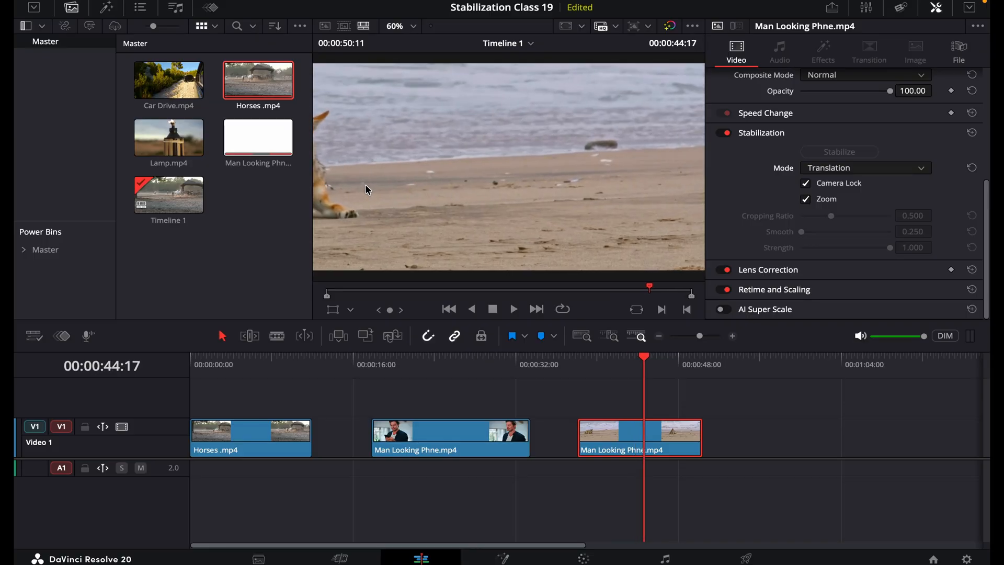
{"action": "left_click_drag", "start_coordinate": [581, 358], "coordinate": [634, 361]}
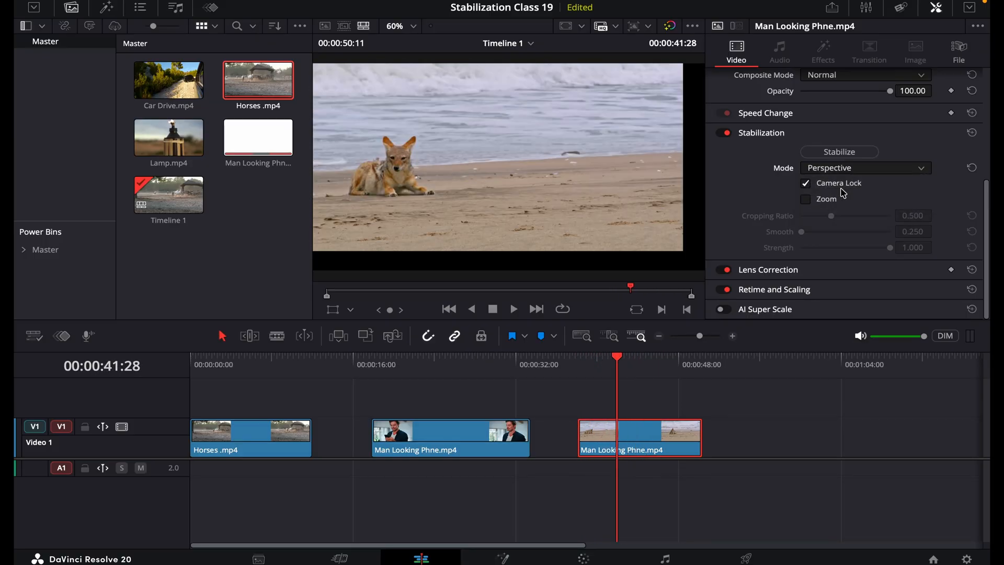
Step: Stabilize the beach clip in Perspective mode with Camera Lock and Zoom on, and play it full screen from its start
{"action": "left_click_drag", "start_coordinate": [589, 362], "coordinate": [582, 365]}
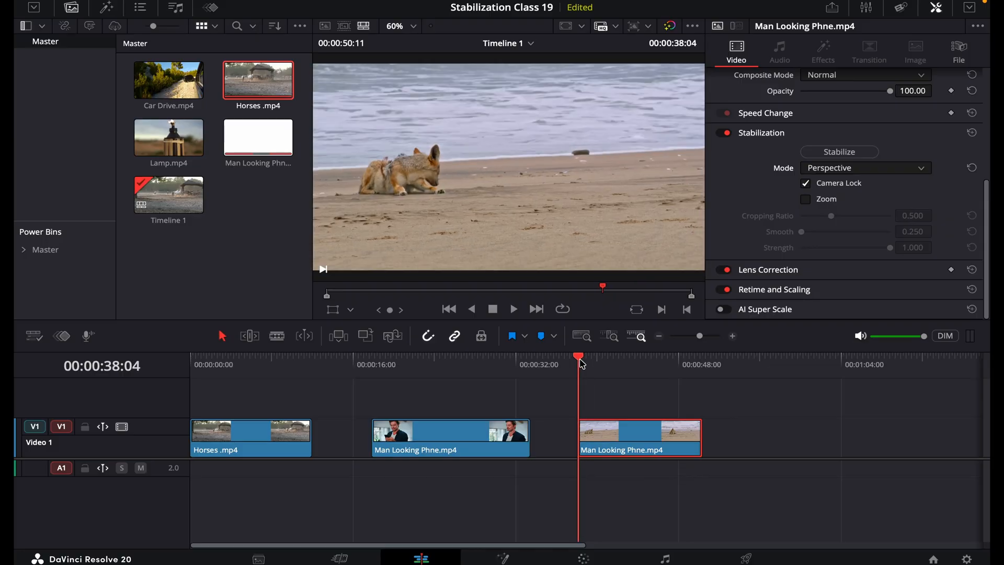
{"action": "left_click", "coordinate": [839, 152]}
{"action": "key", "text": "ctrl+f"}
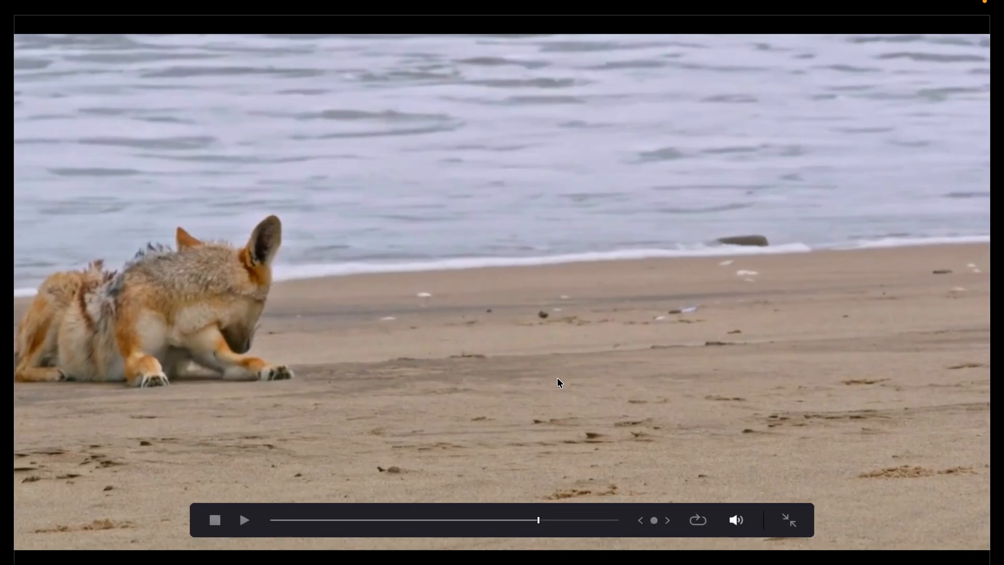
{"action": "key", "text": "space"}
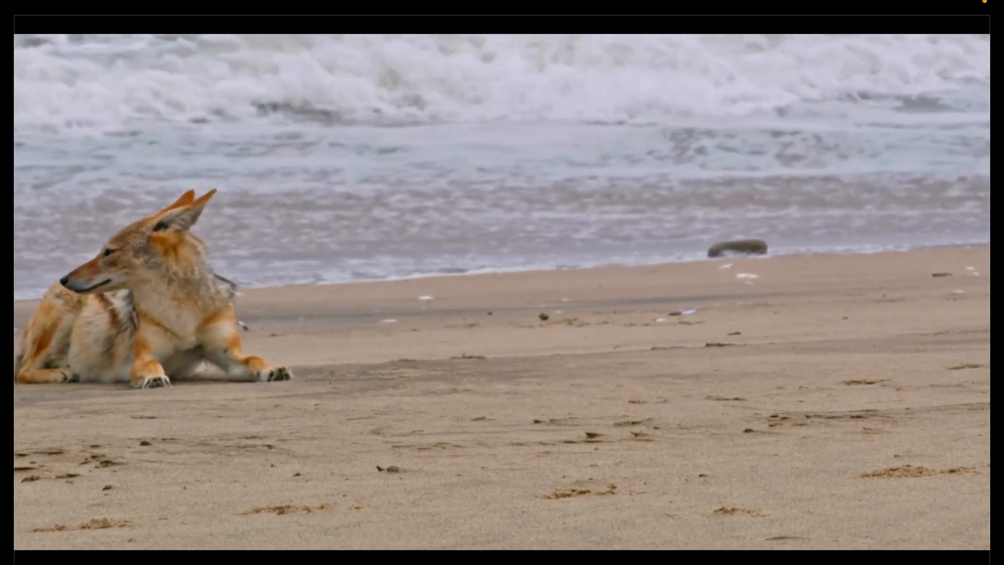
{"action": "mouse_move", "coordinate": [613, 399]}
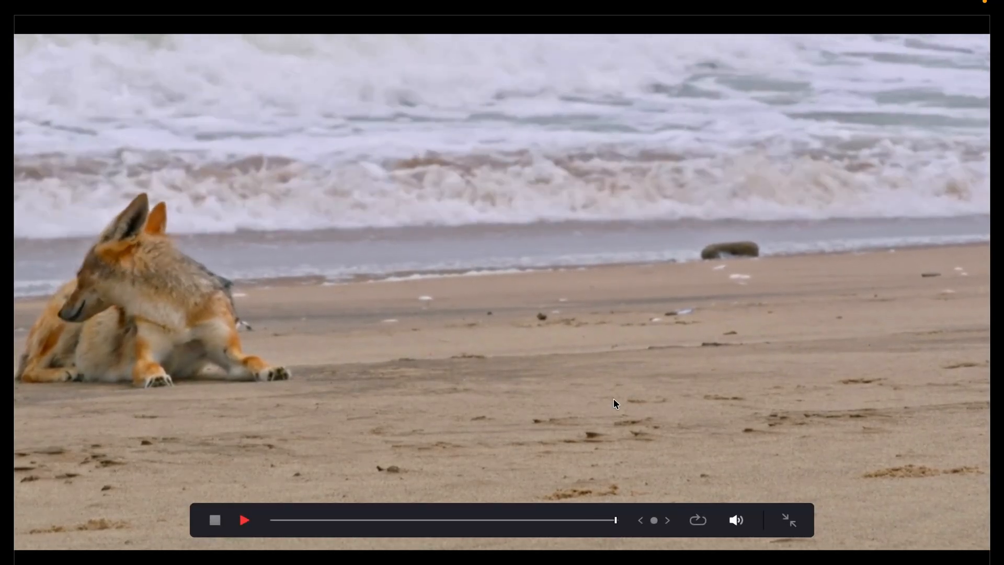
{"action": "key", "text": "Escape"}
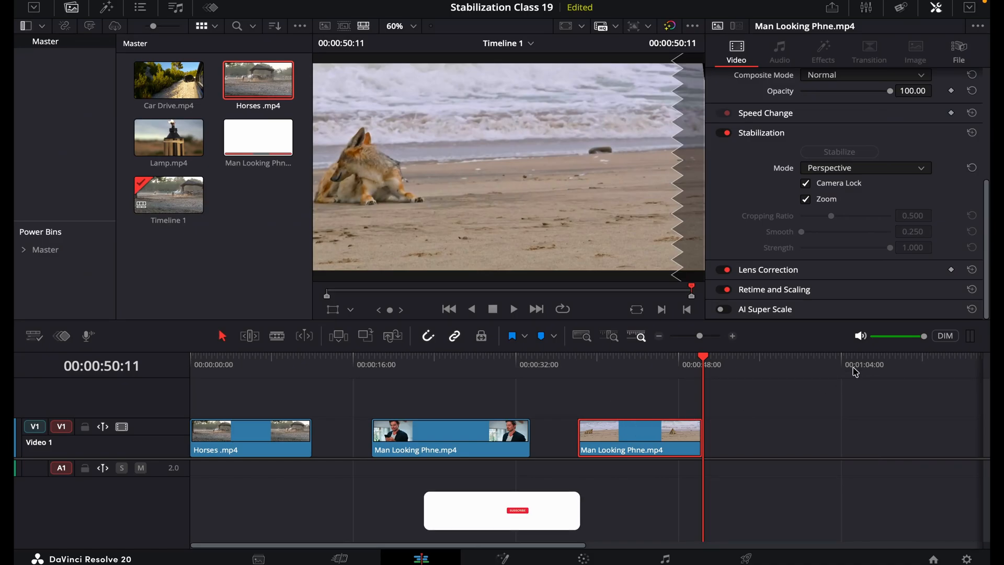
Step: Play the beach clip with Stabilization switched off and back on to compare the original and locked camera movement
{"action": "left_click", "coordinate": [725, 133]}
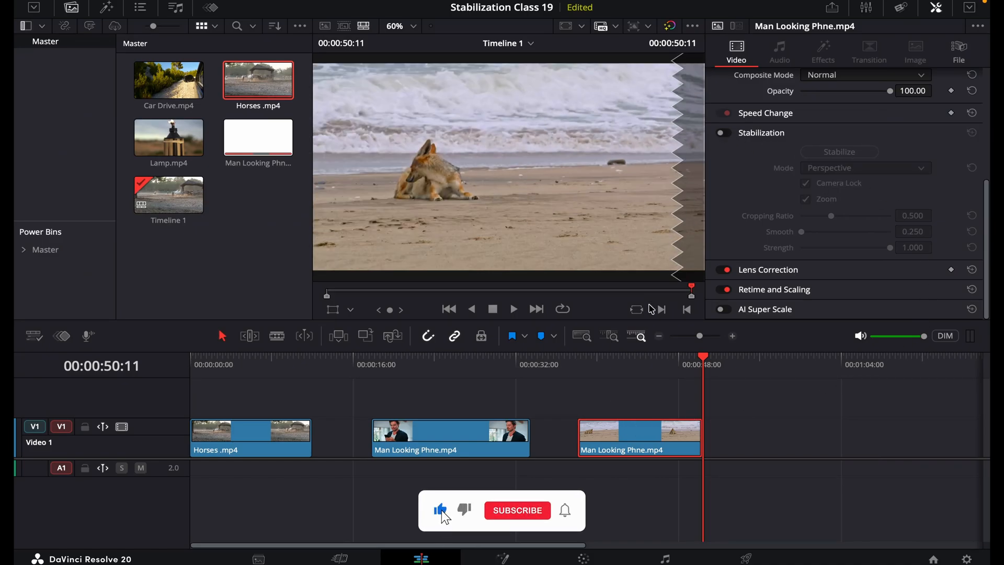
{"action": "left_click", "coordinate": [584, 374]}
{"action": "key", "text": "space"}
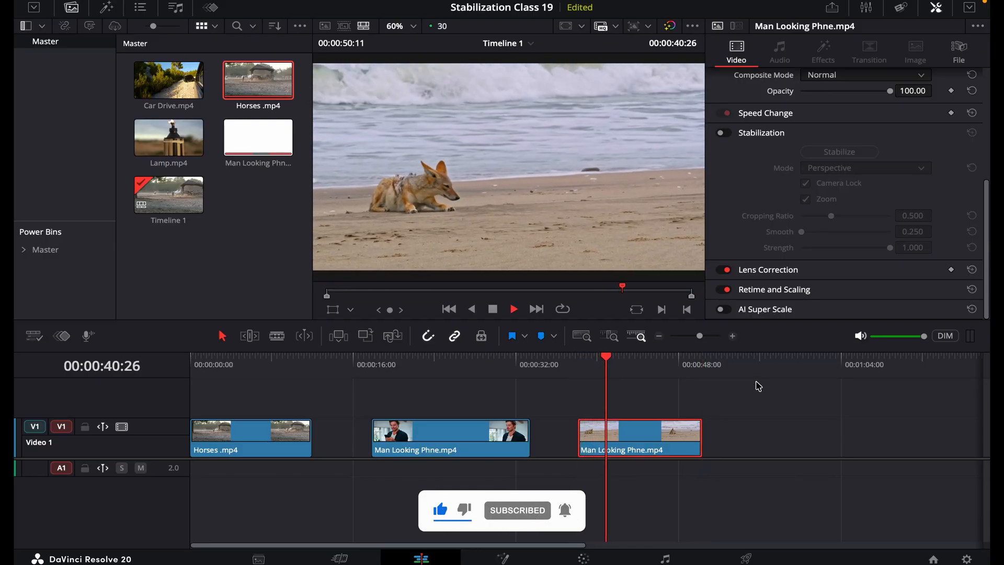
{"action": "left_click", "coordinate": [725, 133]}
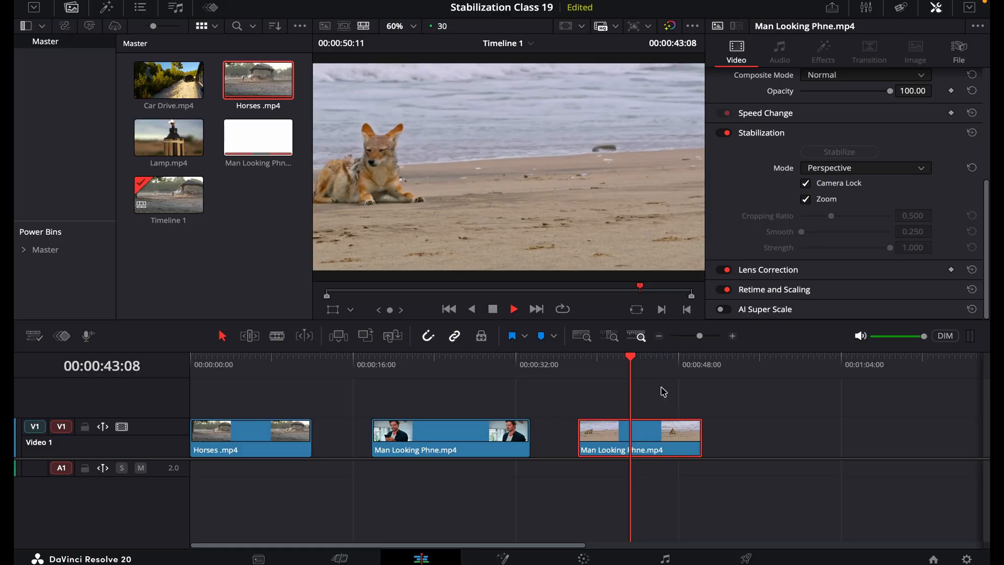
{"action": "left_click", "coordinate": [588, 375]}
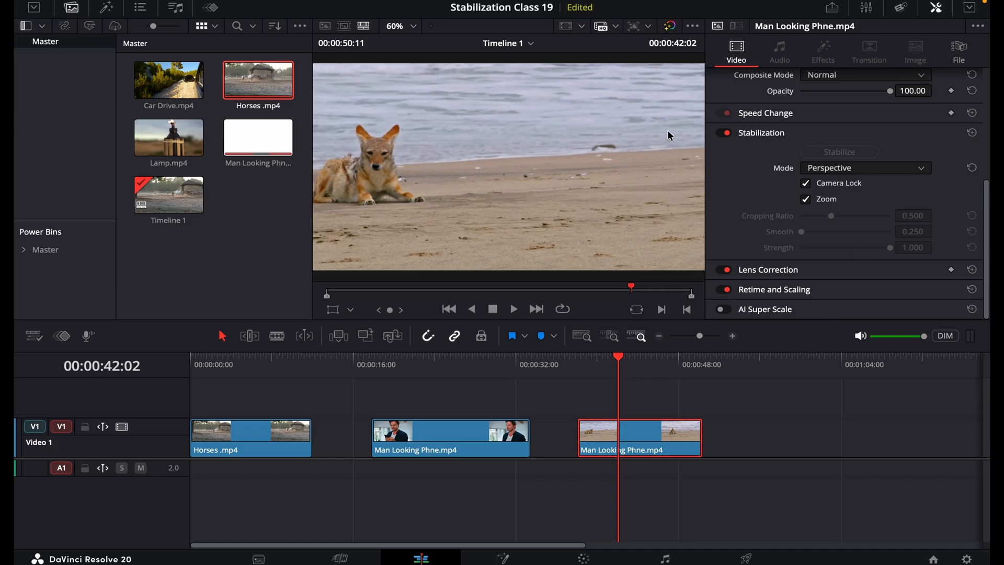
Step: Scrub through the phone, horse and beach clips and look over the available stabilization modes as a recap
{"action": "mouse_move", "coordinate": [458, 361]}
{"action": "left_mouse_down"}
{"action": "mouse_move", "coordinate": [444, 361]}
{"action": "mouse_move", "coordinate": [457, 363]}
{"action": "left_mouse_up"}
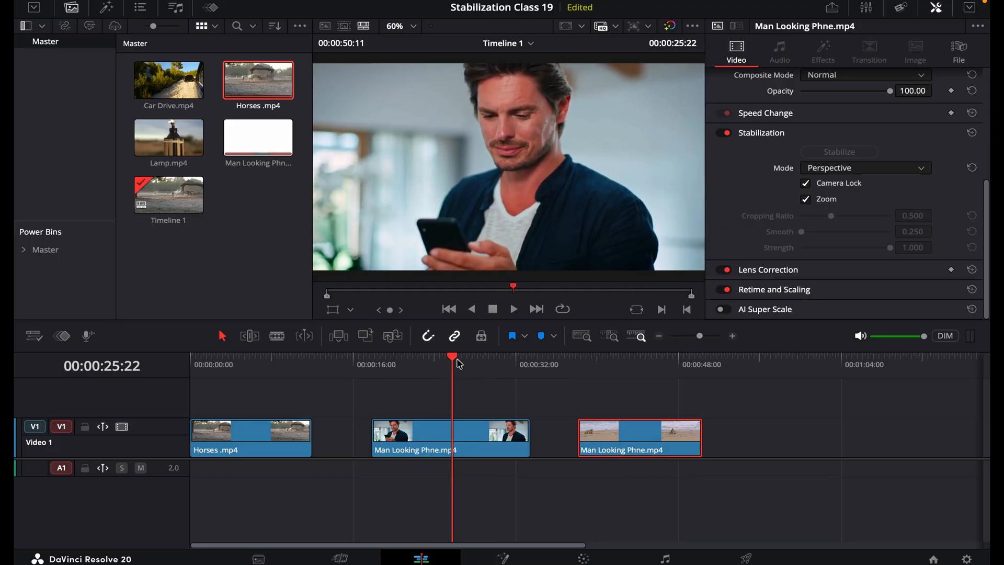
{"action": "left_click_drag", "start_coordinate": [286, 365], "coordinate": [230, 368]}
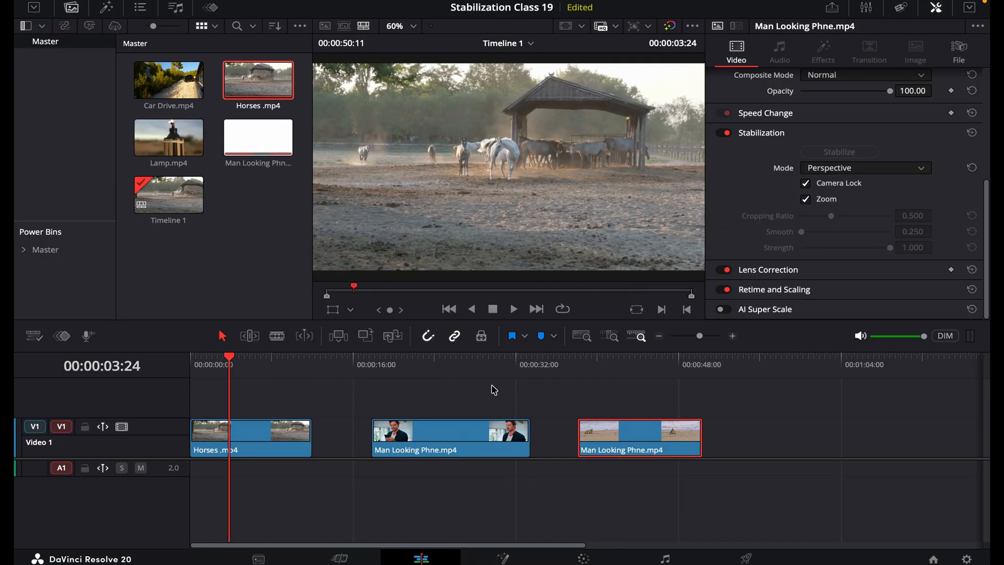
{"action": "left_click_drag", "start_coordinate": [463, 365], "coordinate": [424, 367]}
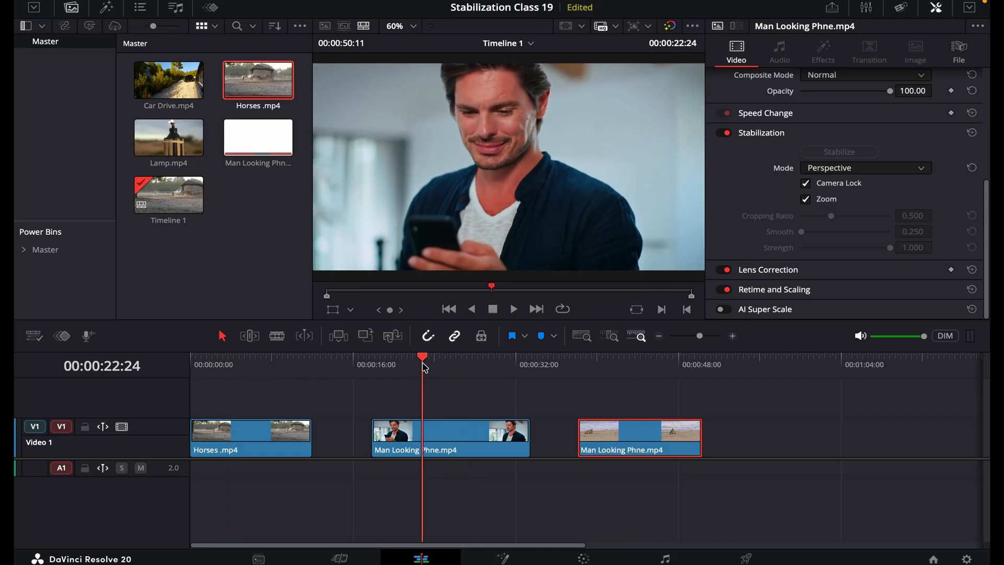
{"action": "left_click", "coordinate": [822, 168]}
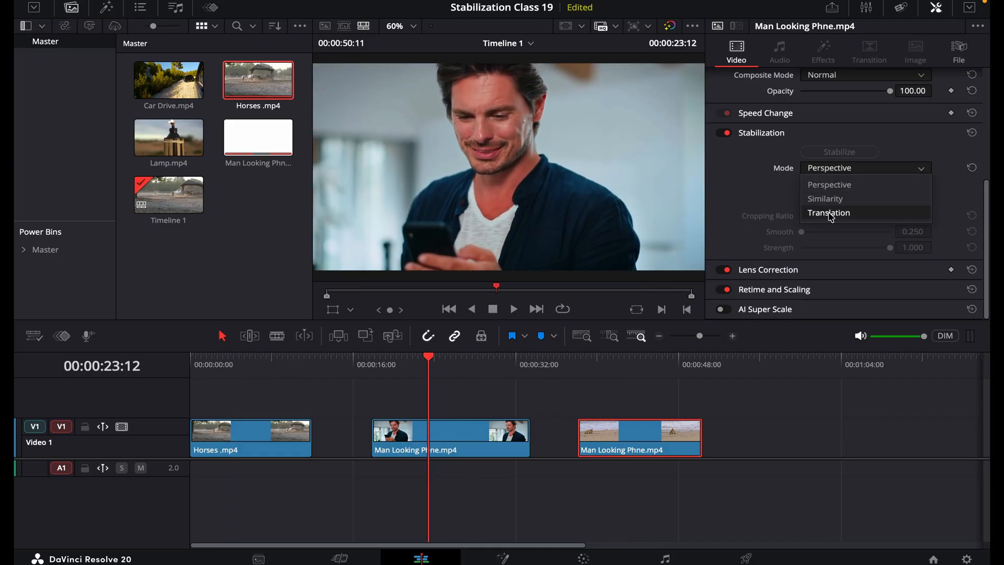
{"action": "left_click", "coordinate": [761, 177]}
{"action": "left_click", "coordinate": [396, 365]}
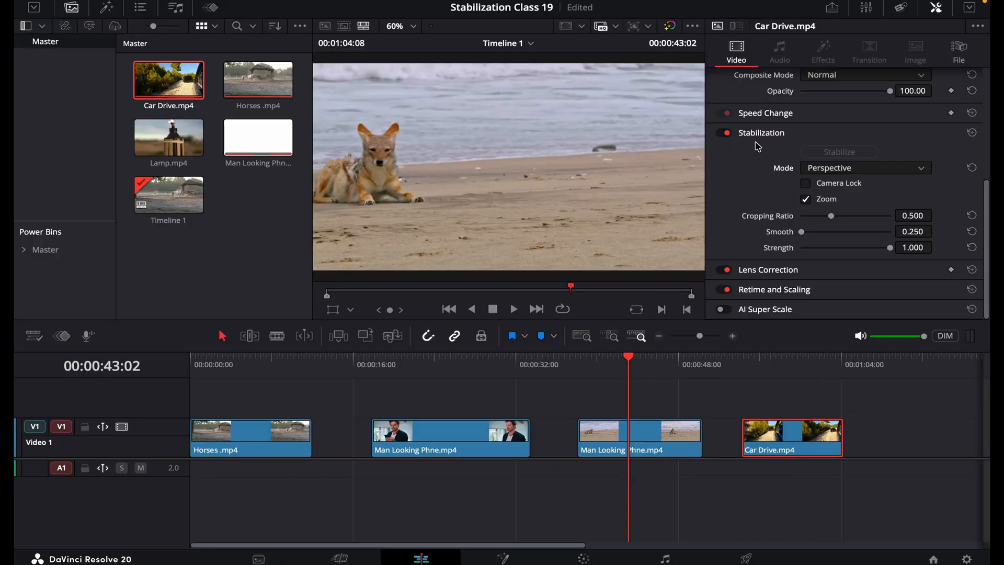
{"action": "left_click_drag", "start_coordinate": [609, 368], "coordinate": [645, 377]}
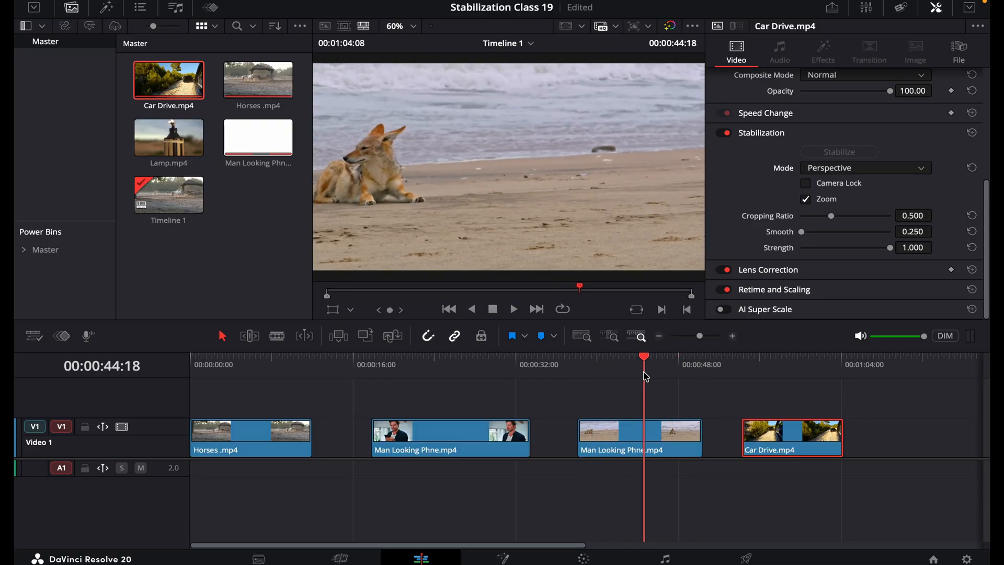